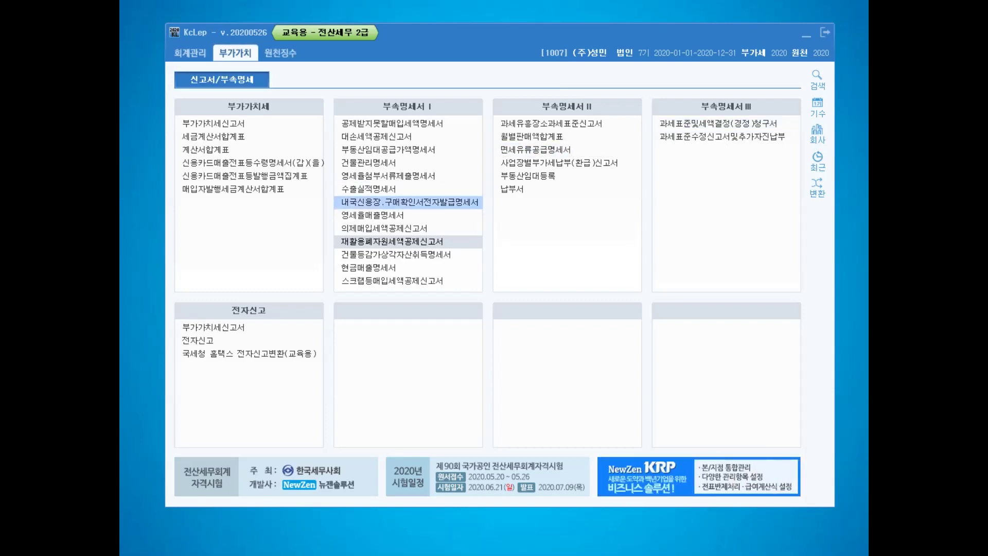
Open the recycled-resources deduction report, then voucher entry on the 의제류매입 tab.
click(391, 241)
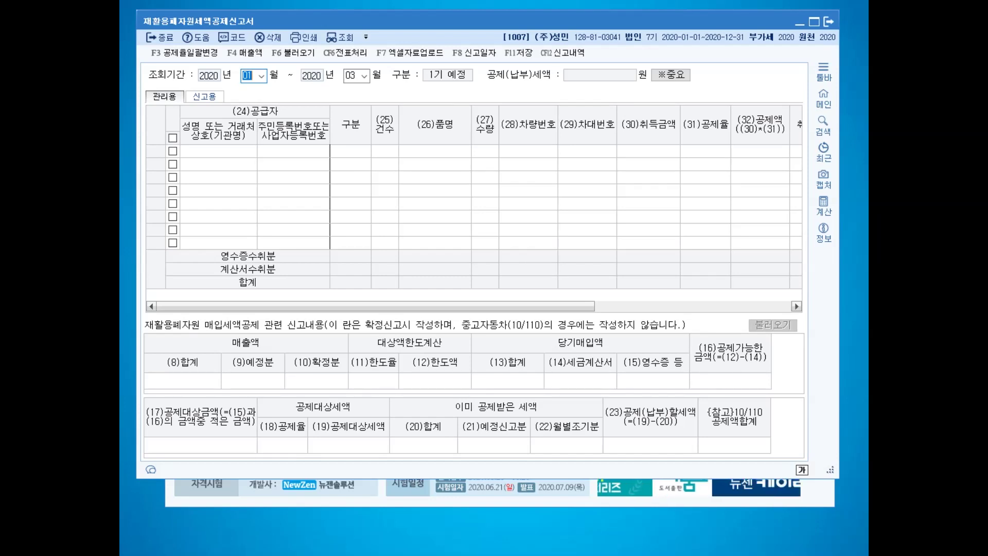
key(ctrl+F6)
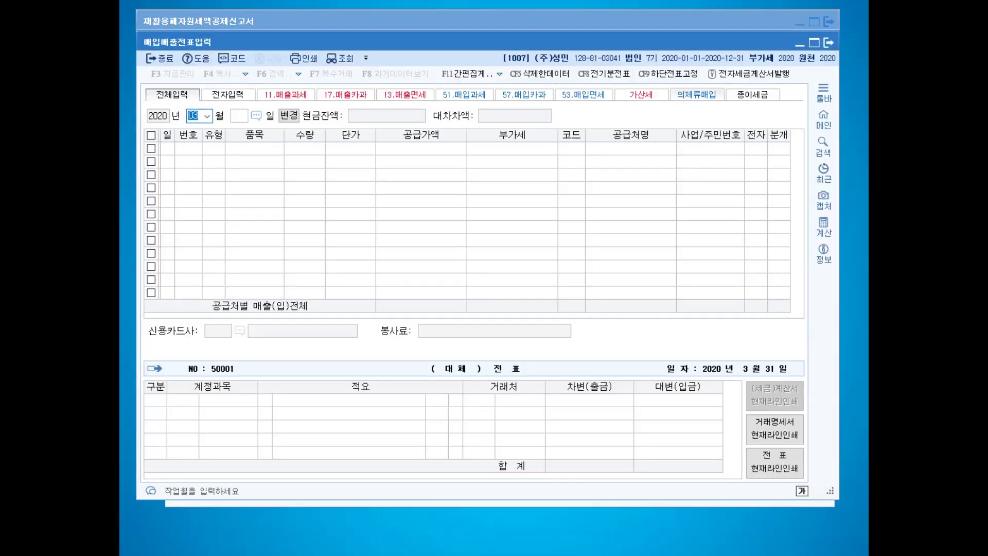
click(696, 95)
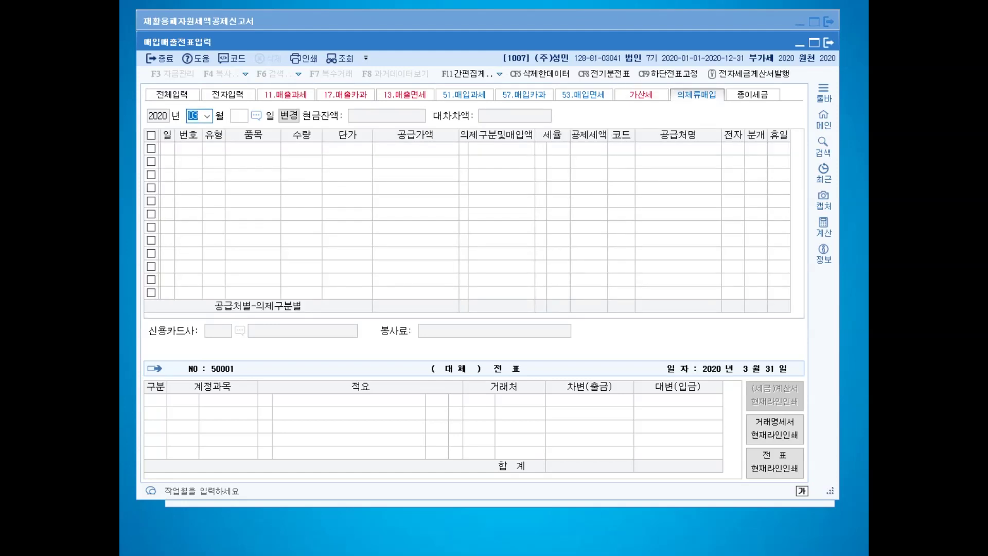
Reopen voucher entry with Ctrl+F6 and start a new row dated March 1.
key(Escape)
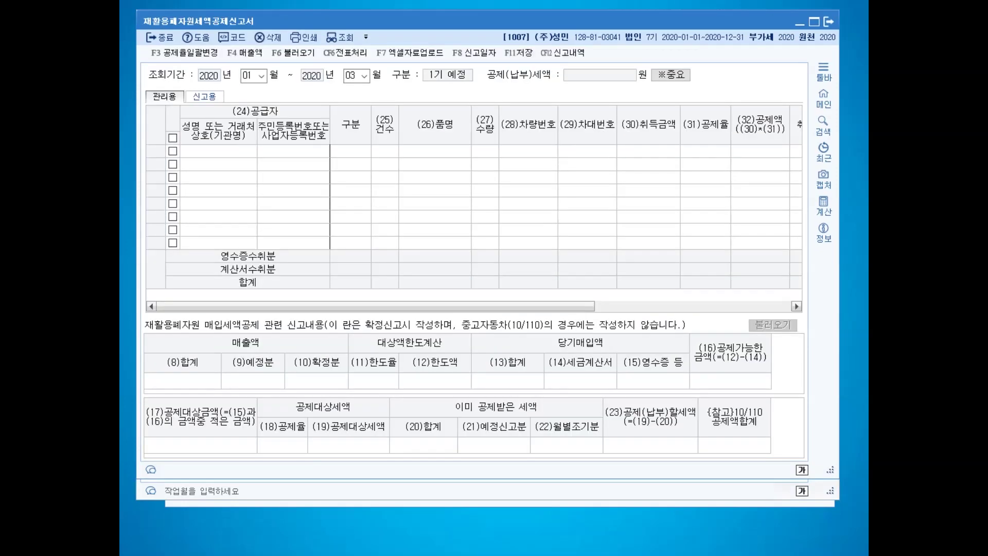
key(ctrl+F6)
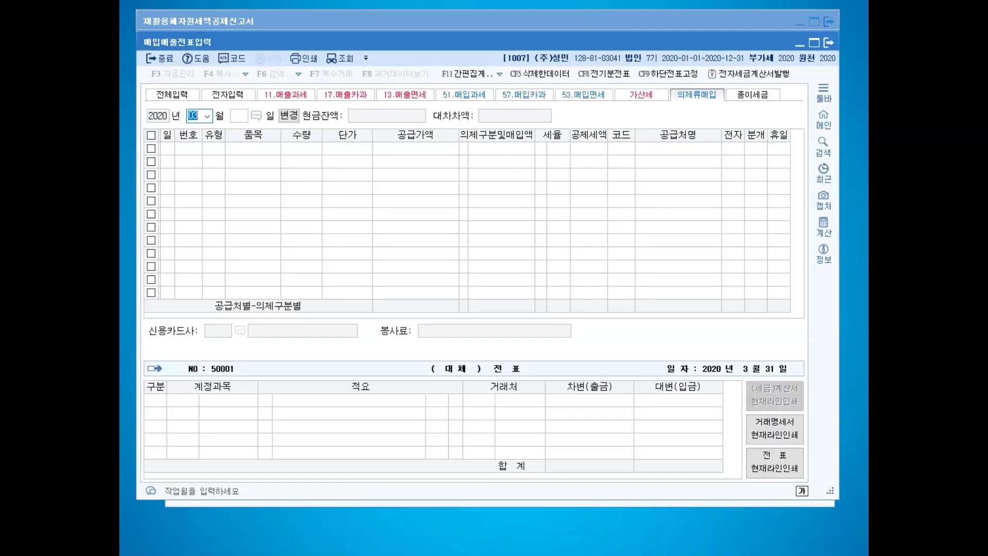
key(Return)
text(1)
key(Return)
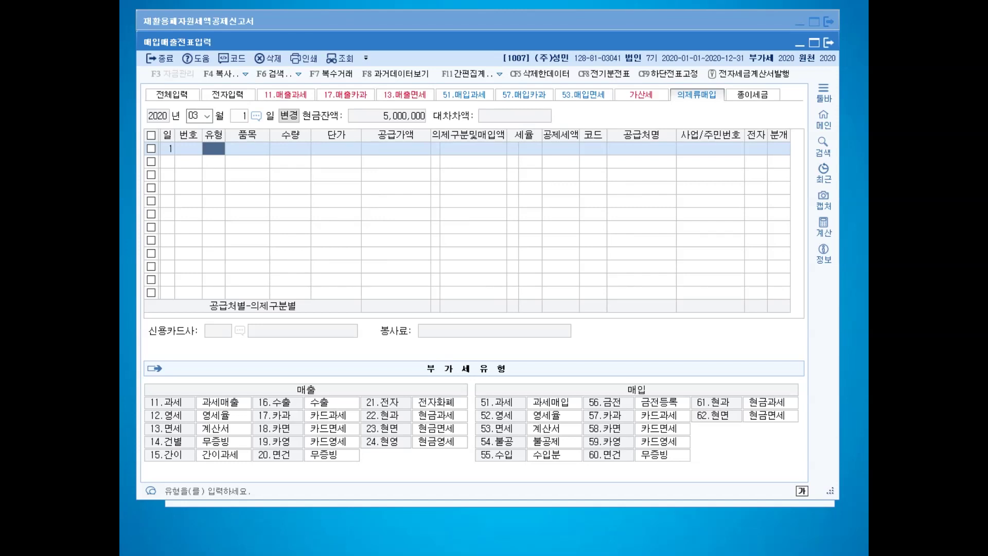
Enter a type 53 tax-exempt purchase of 고철 with supply amount 1,030,000.
text(53)
key(Return)
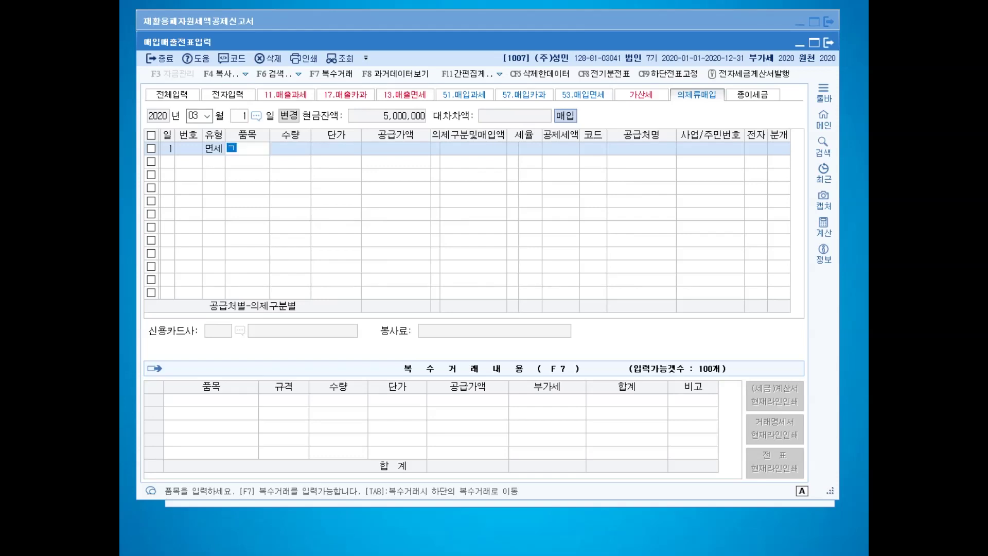
text(고철)
key(Return)
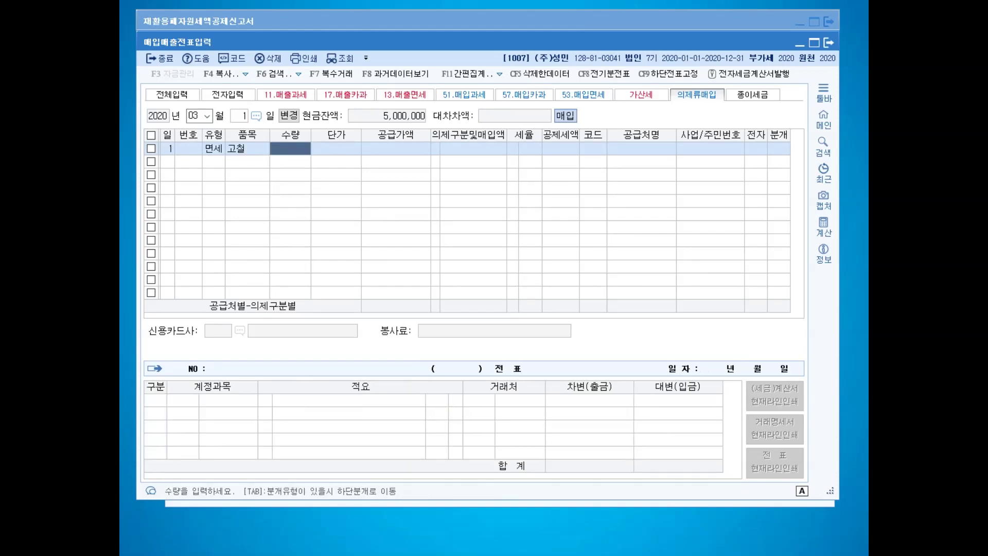
key(Return)
key(Return)
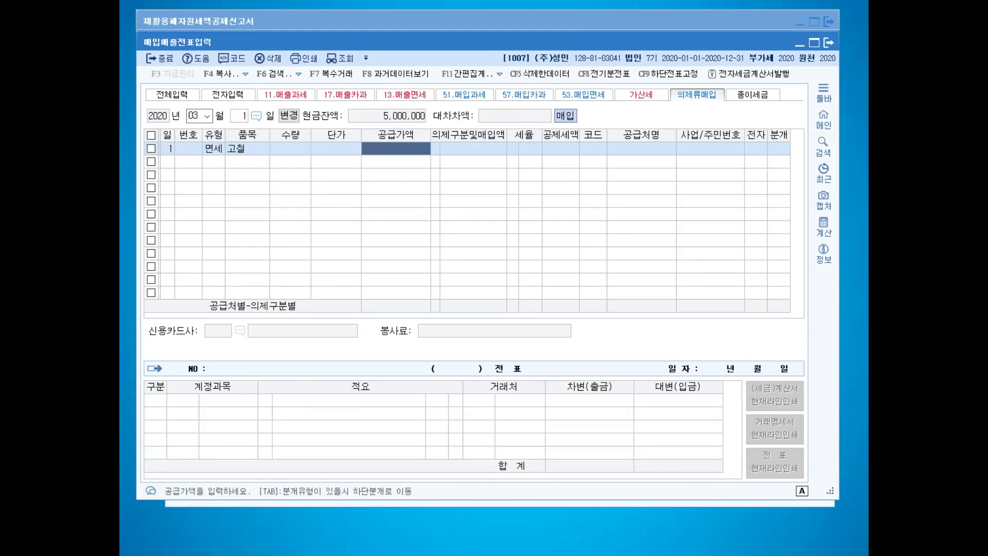
text(1030000)
key(Return)
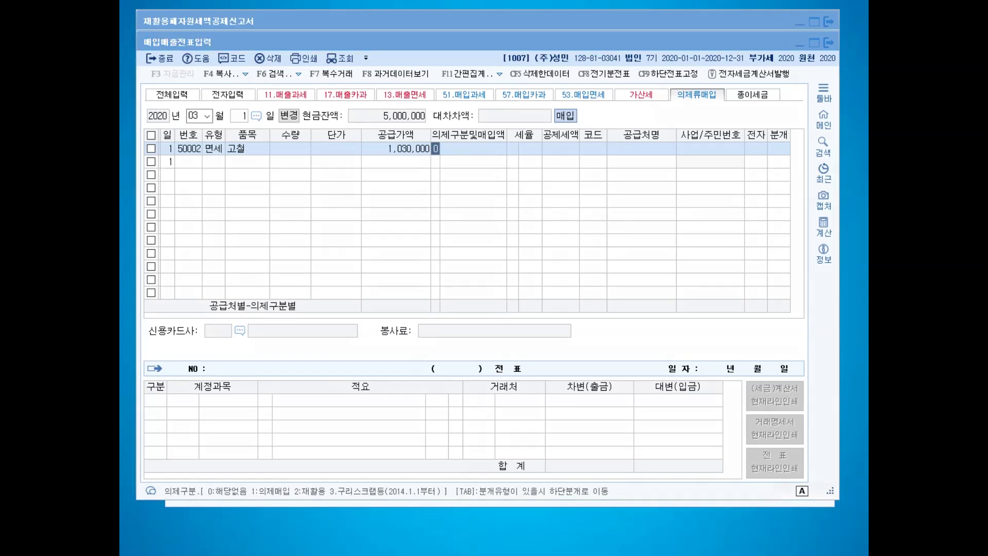
Classify it as recycled resources (의제구분 2) with the 3/103 deduction rate.
mouse_move(337, 501)
mouse_down()
mouse_move(286, 494)
mouse_move(307, 473)
mouse_move(331, 498)
mouse_up()
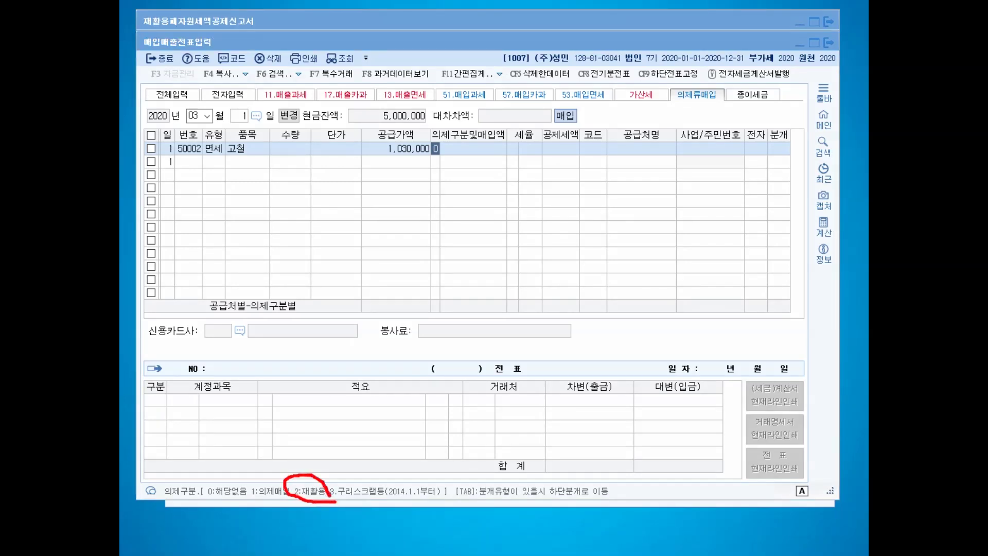
mouse_move(304, 455)
mouse_down()
mouse_move(312, 469)
mouse_move(326, 465)
mouse_move(442, 143)
mouse_up()
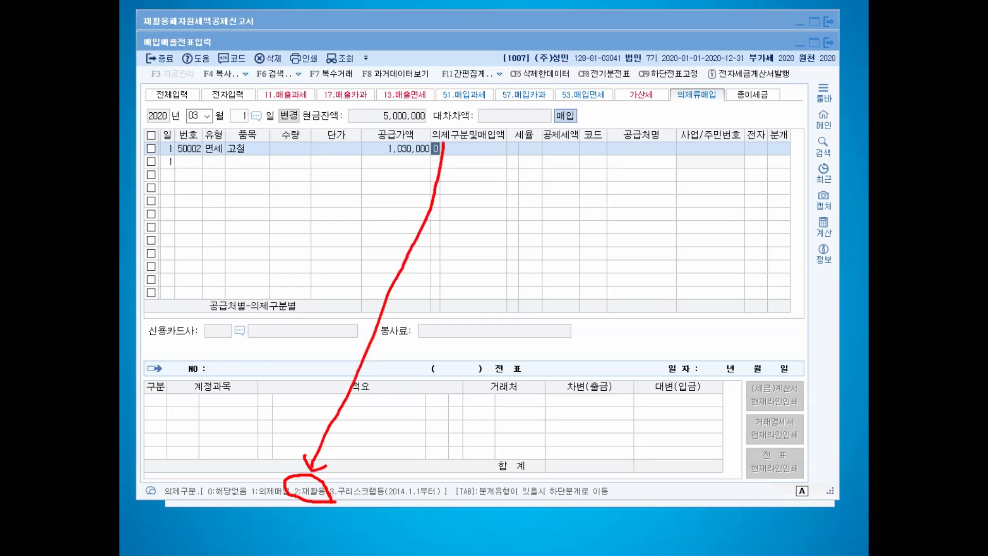
key(Escape)
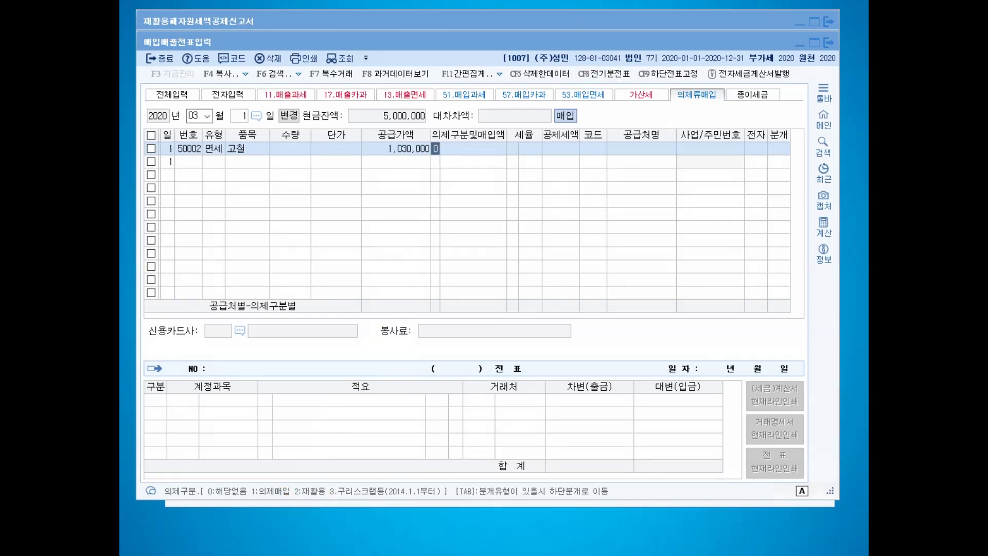
text(2)
key(Return)
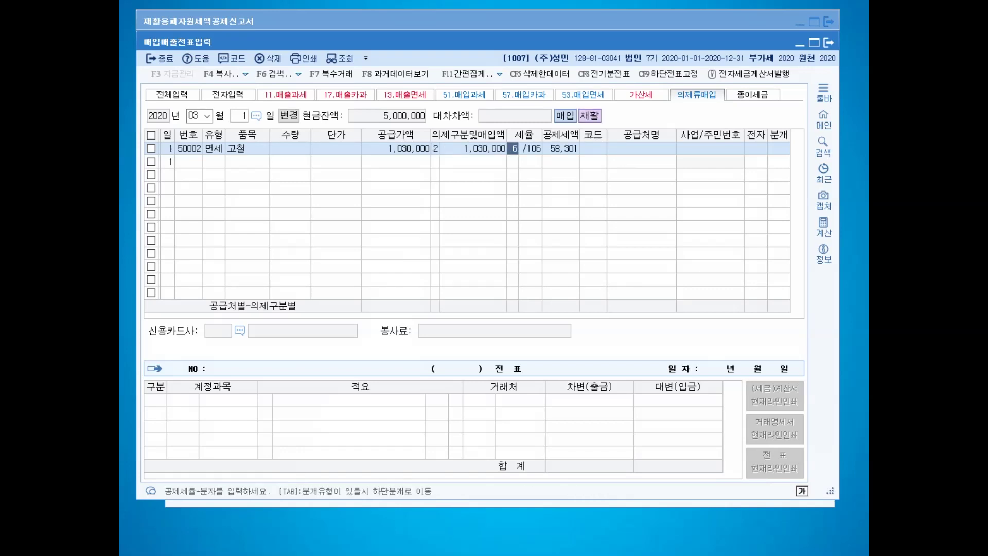
text(3)
key(Return)
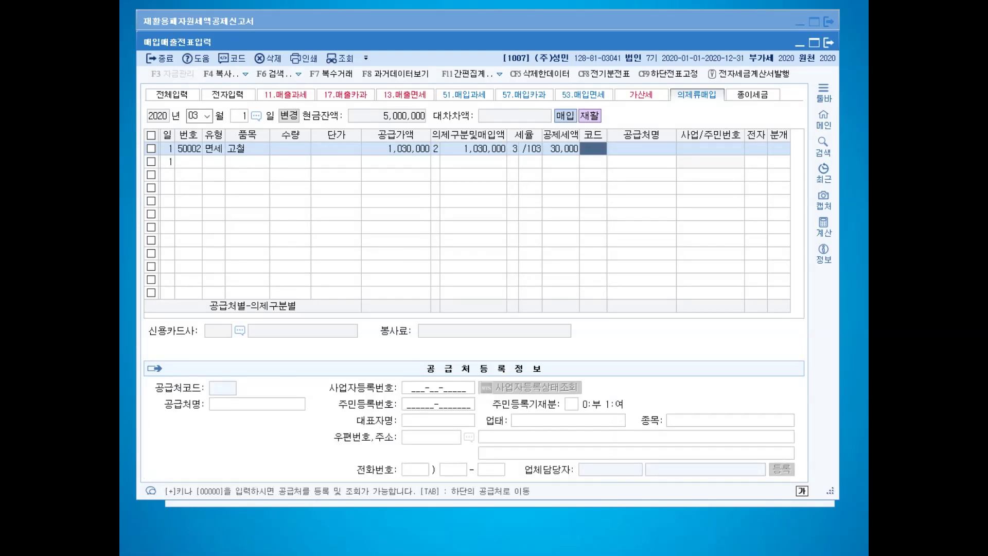
Set supplier 한일재생 via F2 lookup, electronic invoice 1, and a cash journal entry.
key(F2)
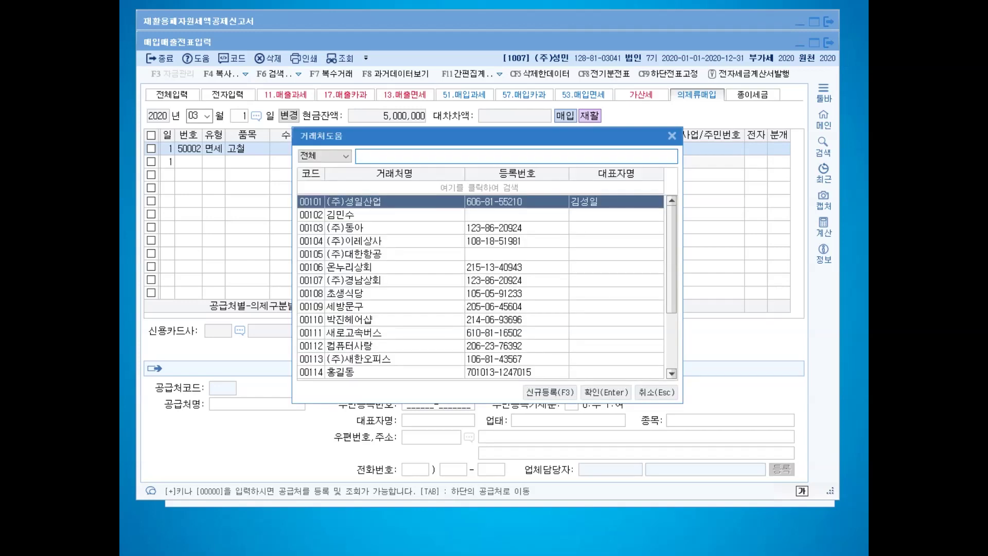
text(럼펨)
key(BackSpace)
key(BackSpace)
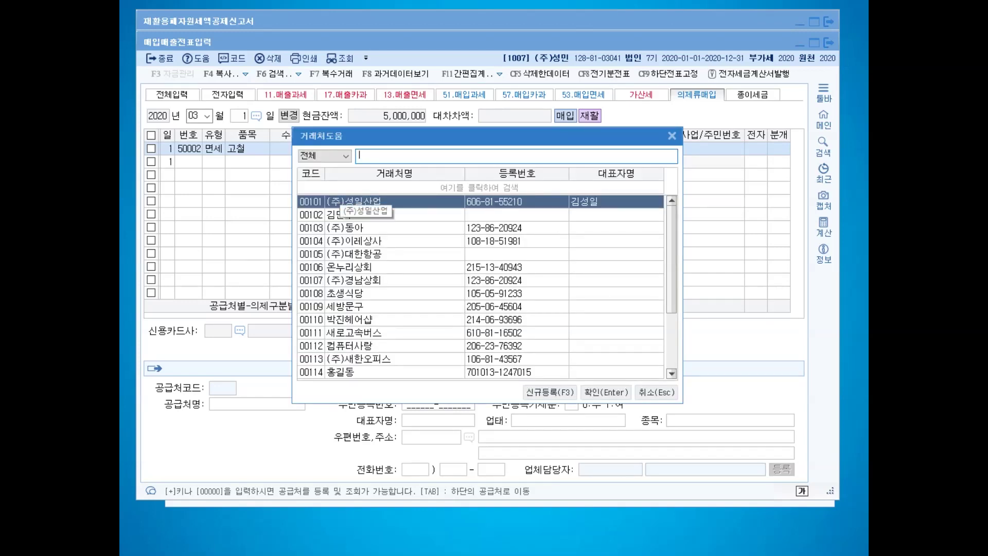
text(한일)
key(Return)
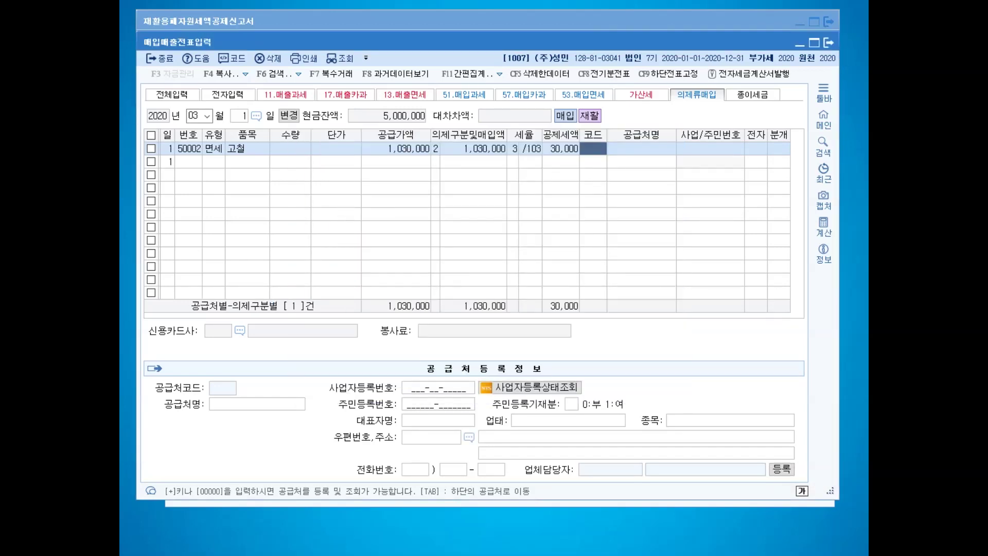
key(Return)
text(1)
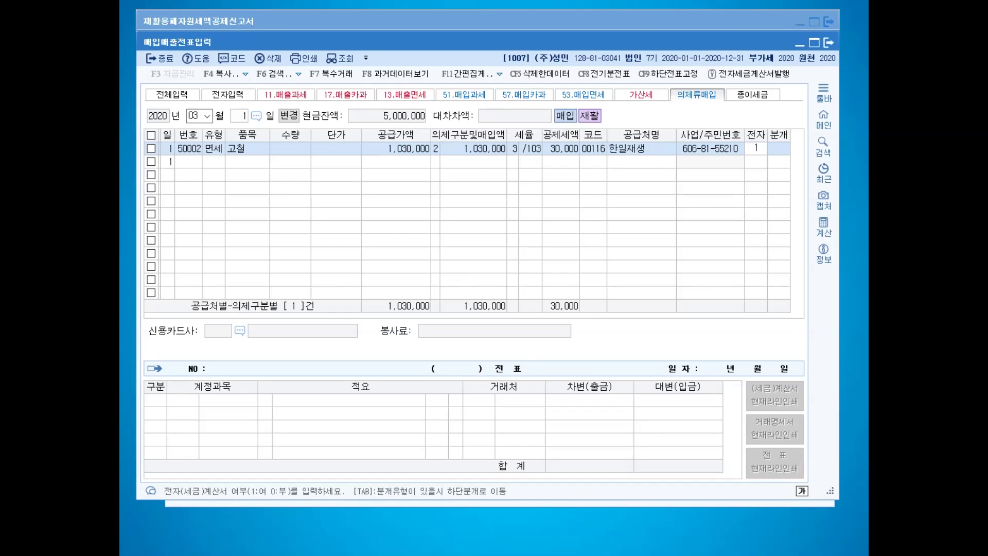
key(Return)
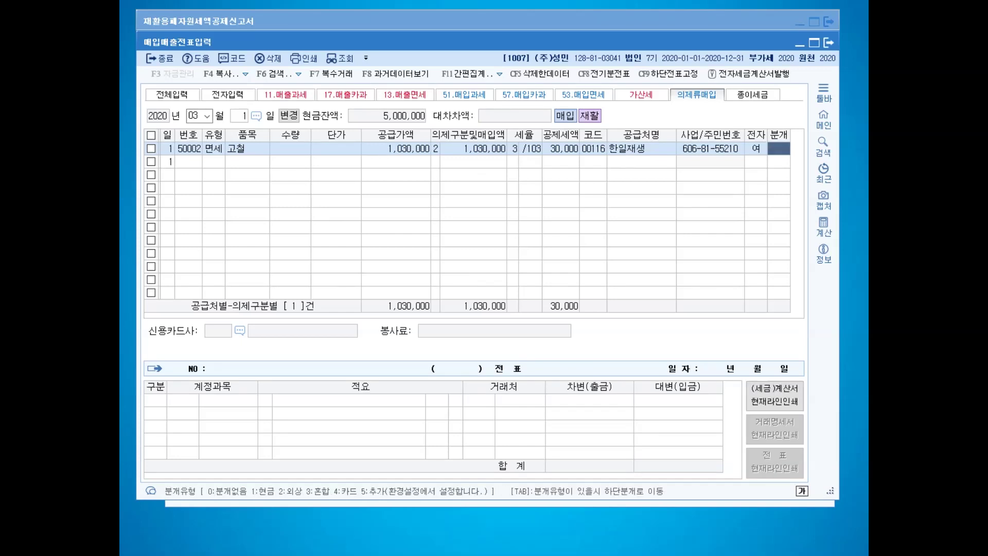
text(1)
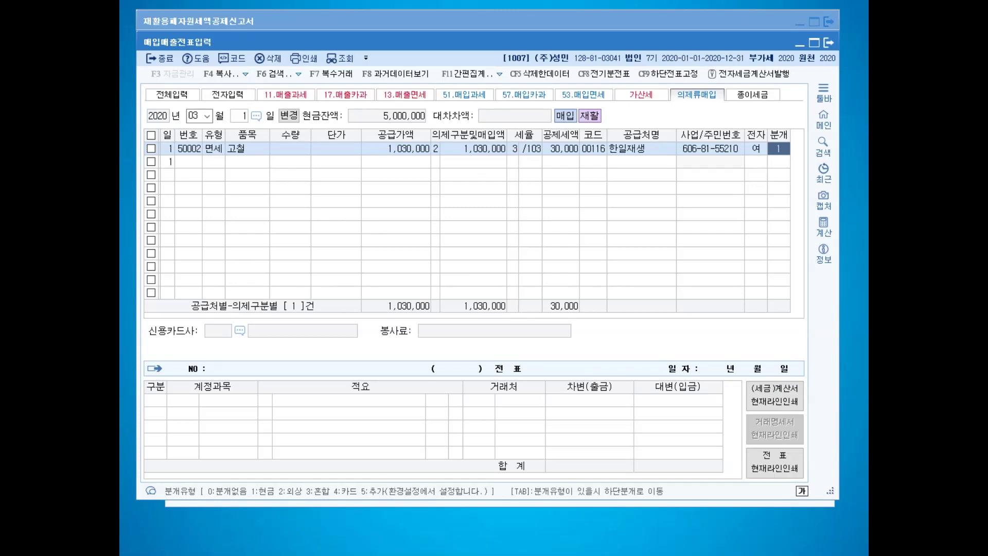
key(Return)
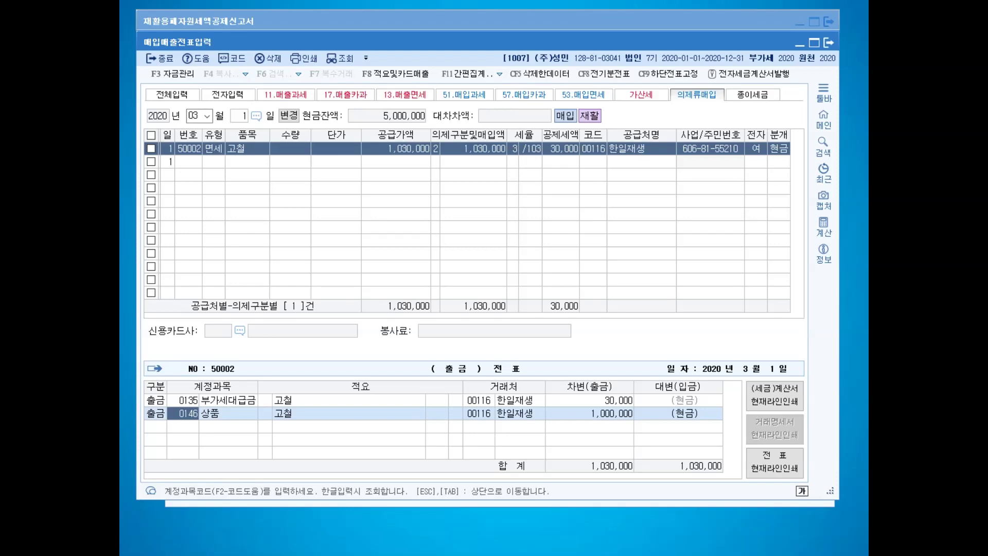
Return to the report and load the January–March 고철 purchase, highlighting its details.
key(Escape)
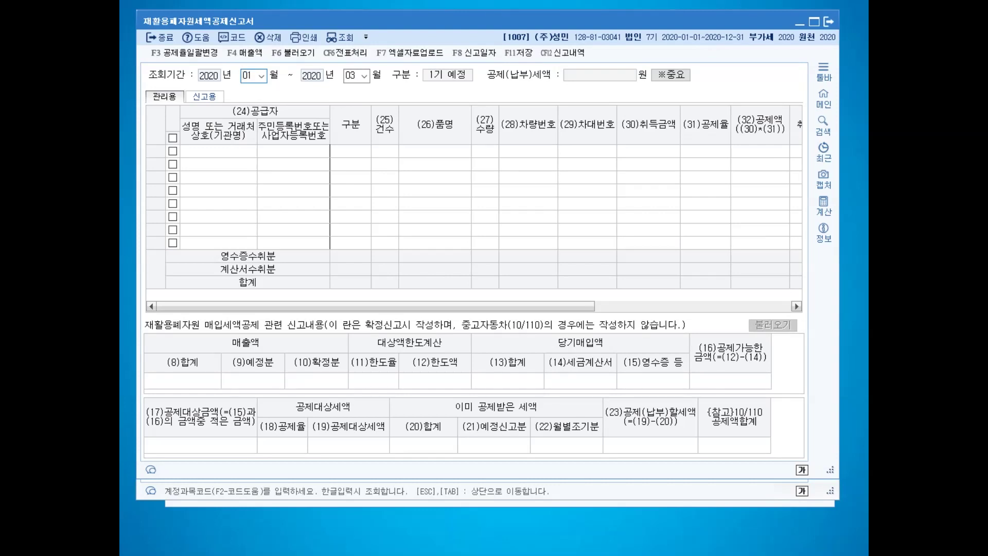
key(Return)
key(Return)
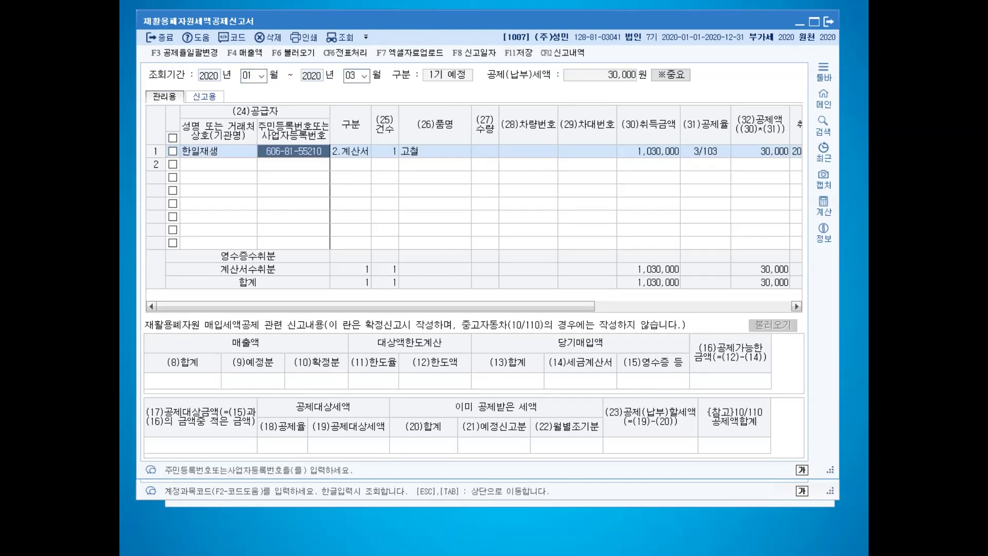
mouse_move(337, 164)
mouse_down()
mouse_move(245, 168)
mouse_move(351, 119)
mouse_move(362, 151)
mouse_move(323, 163)
mouse_up()
drag(342, 175, 363, 168)
drag(306, 155, 368, 165)
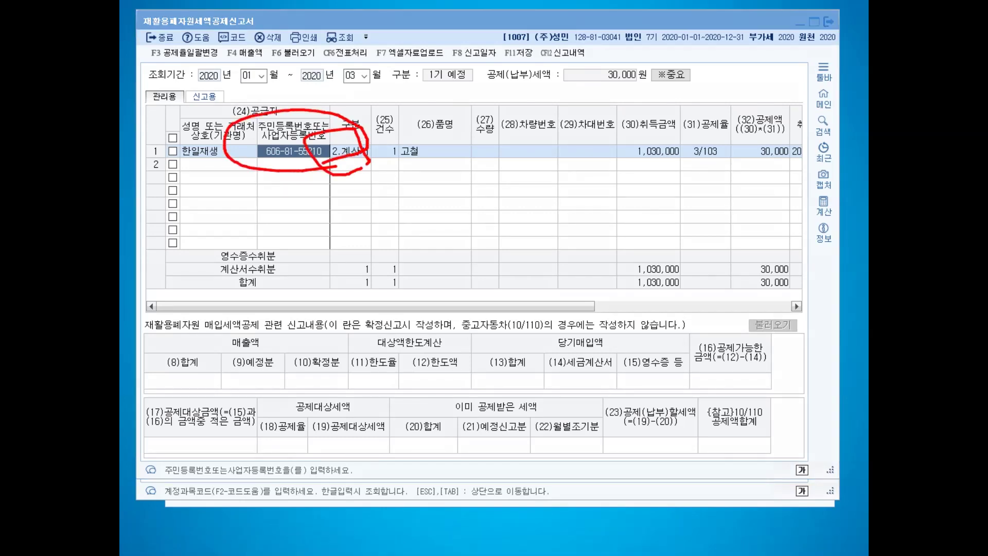
mouse_move(427, 160)
mouse_down()
mouse_move(390, 141)
mouse_move(453, 160)
mouse_move(443, 160)
mouse_up()
mouse_move(671, 135)
mouse_down()
mouse_move(643, 171)
mouse_move(789, 144)
mouse_move(780, 160)
mouse_up()
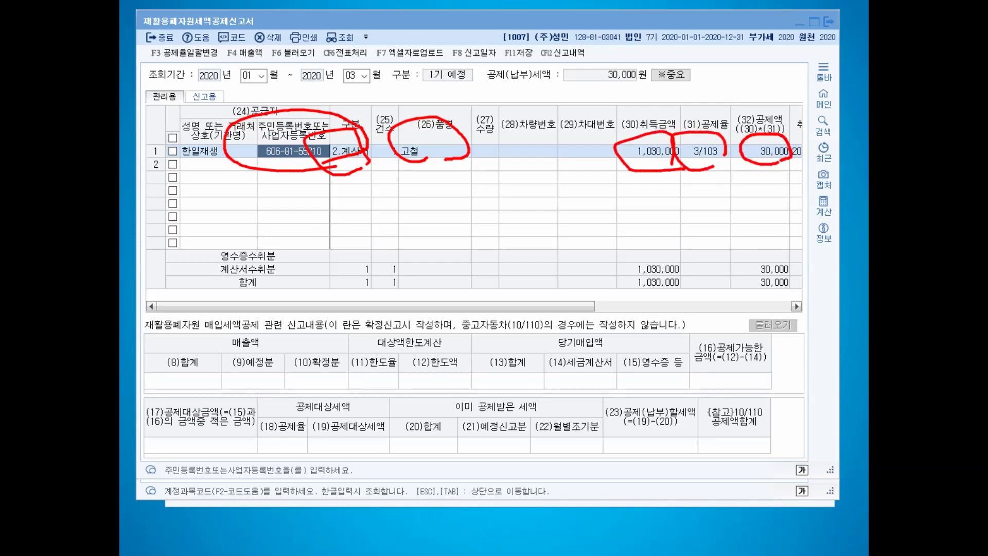
Mark the 1,030,000 amount and calculation section, then save the report with F11.
mouse_move(622, 172)
mouse_down()
mouse_move(639, 162)
mouse_move(653, 168)
mouse_move(631, 191)
mouse_up()
mouse_move(629, 165)
mouse_down()
mouse_move(653, 169)
mouse_move(597, 163)
mouse_up()
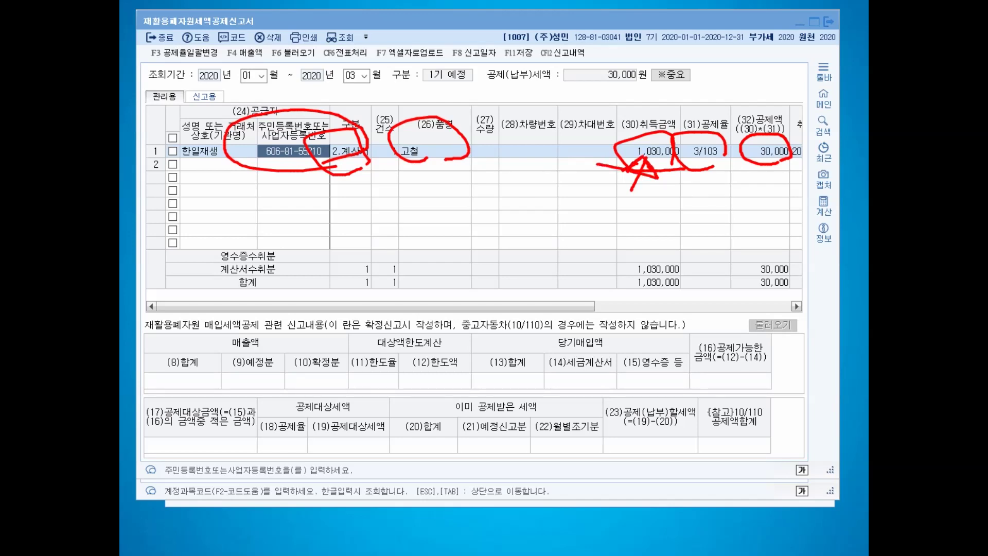
mouse_move(591, 400)
mouse_down()
mouse_move(443, 408)
mouse_move(585, 331)
mouse_move(571, 378)
mouse_move(390, 389)
mouse_move(545, 384)
mouse_up()
drag(547, 307, 435, 401)
drag(387, 316, 618, 490)
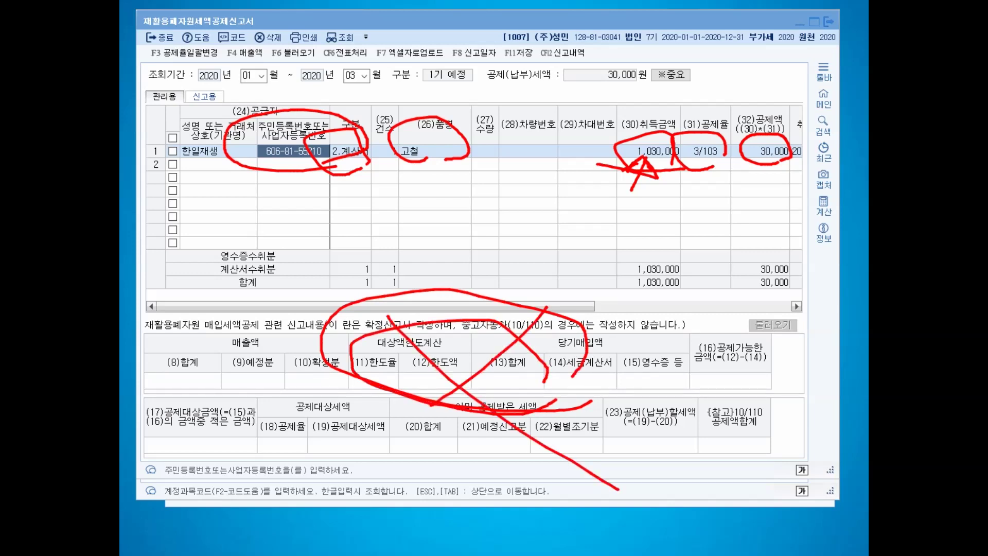
key(Escape)
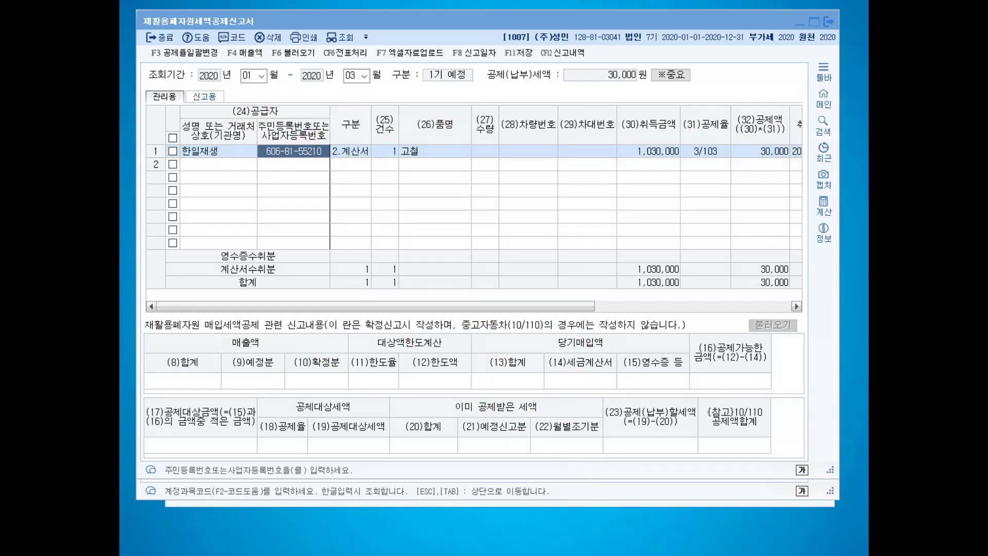
key(F11)
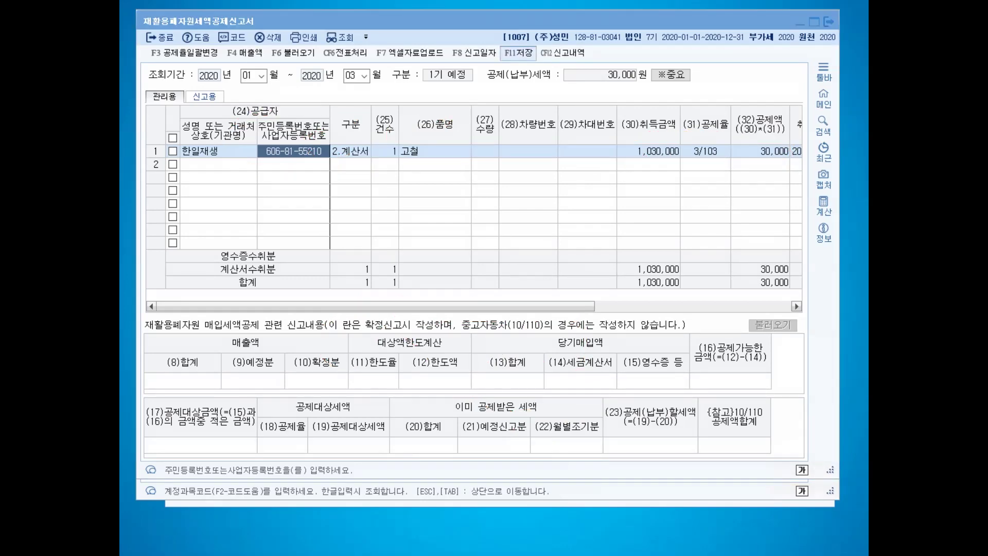
key(Escape)
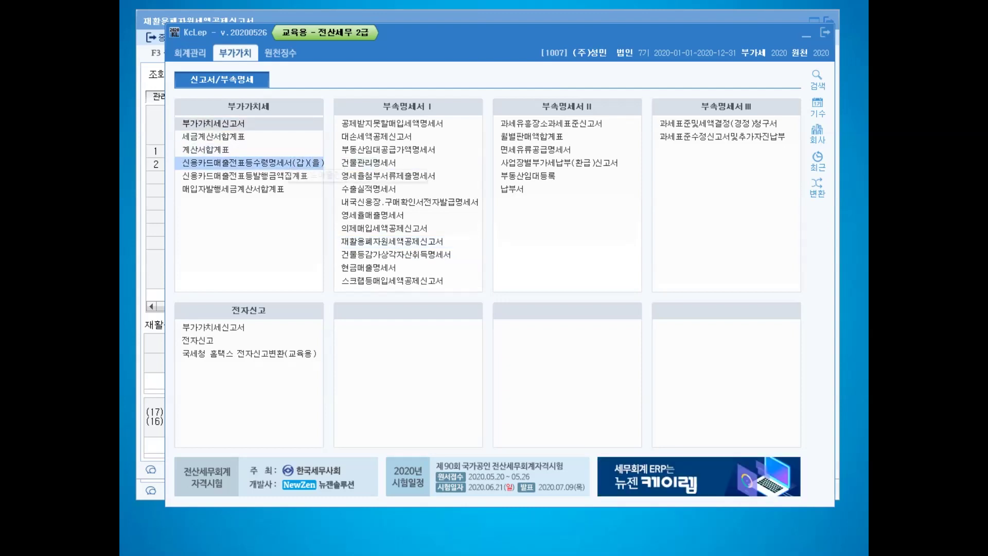
Open the VAT return for months 1–3 and check the 1,030,000 on line 14.
click(213, 123)
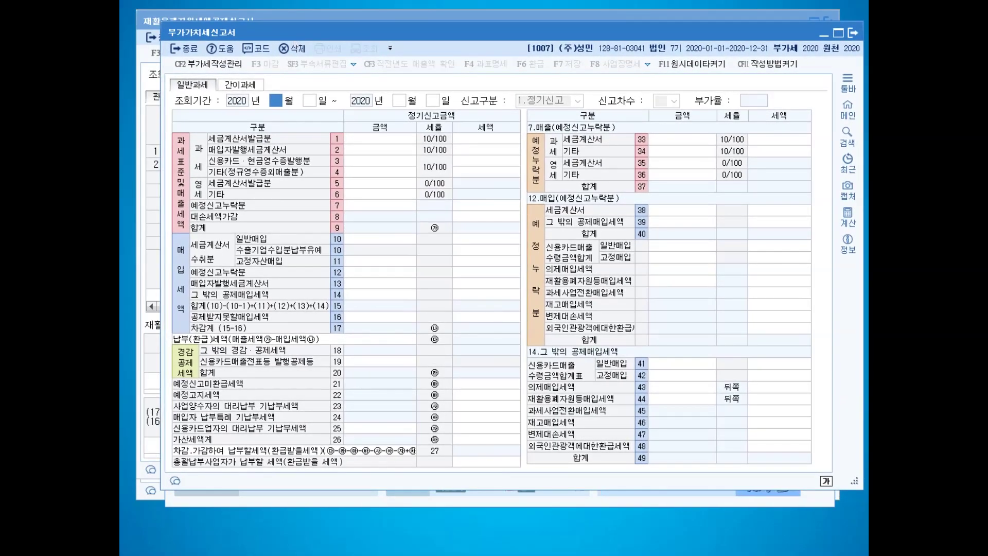
text(1)
key(Return)
text(3)
key(Return)
key(Return)
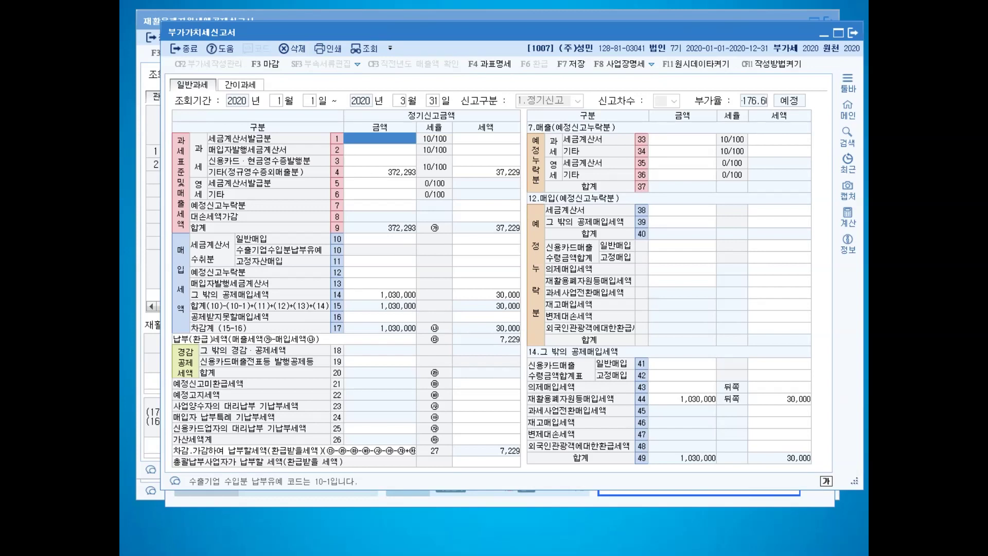
click(380, 294)
key(Escape)
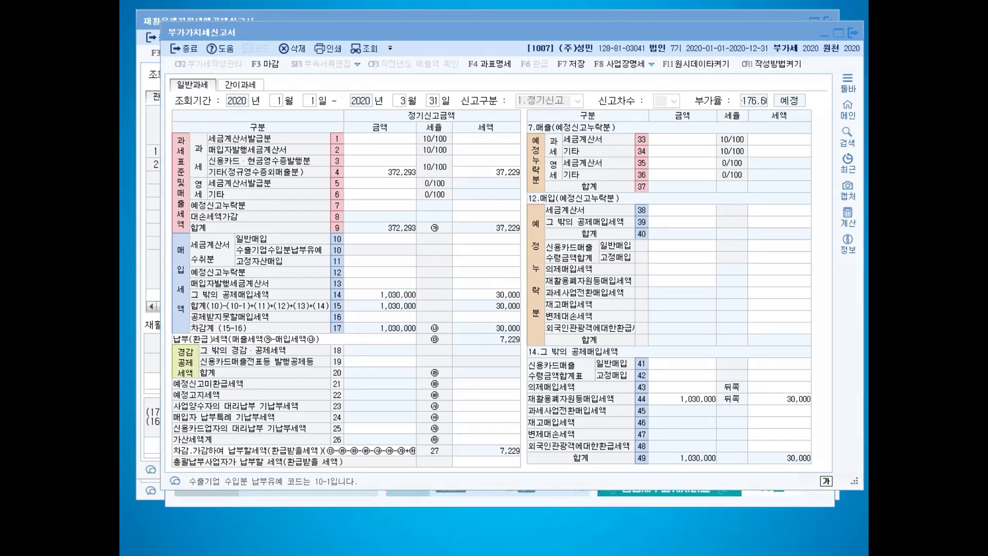
Review the 30,000 deduction on line 44, save the return, and switch to 회계관리.
mouse_move(624, 417)
mouse_down()
mouse_move(565, 416)
mouse_move(533, 371)
mouse_move(812, 366)
mouse_move(694, 413)
mouse_move(576, 415)
mouse_up()
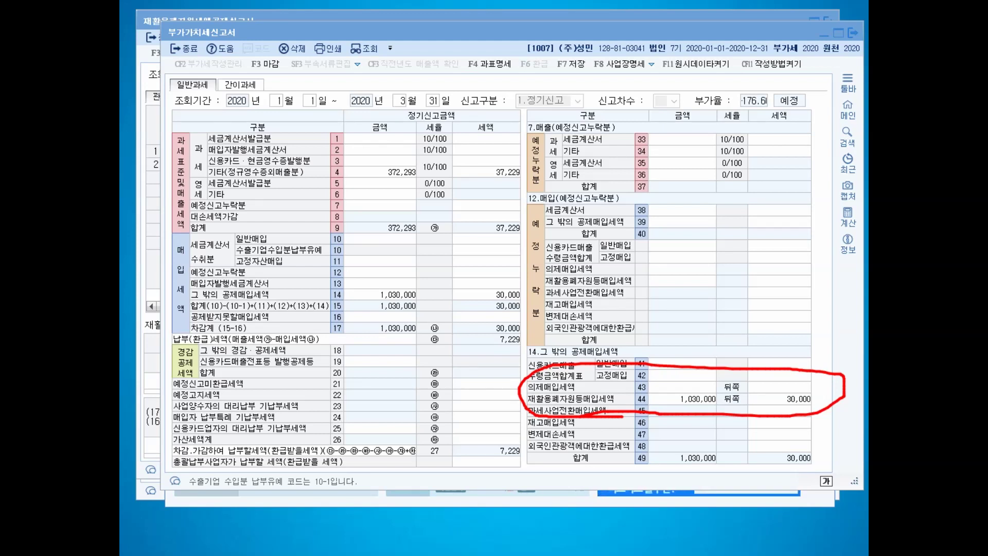
key(Escape)
key(F7)
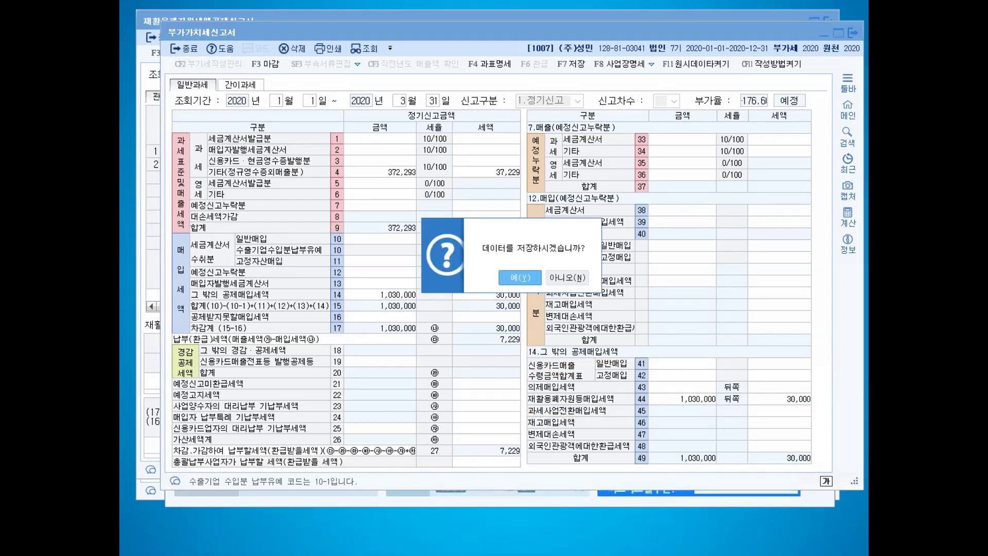
key(Return)
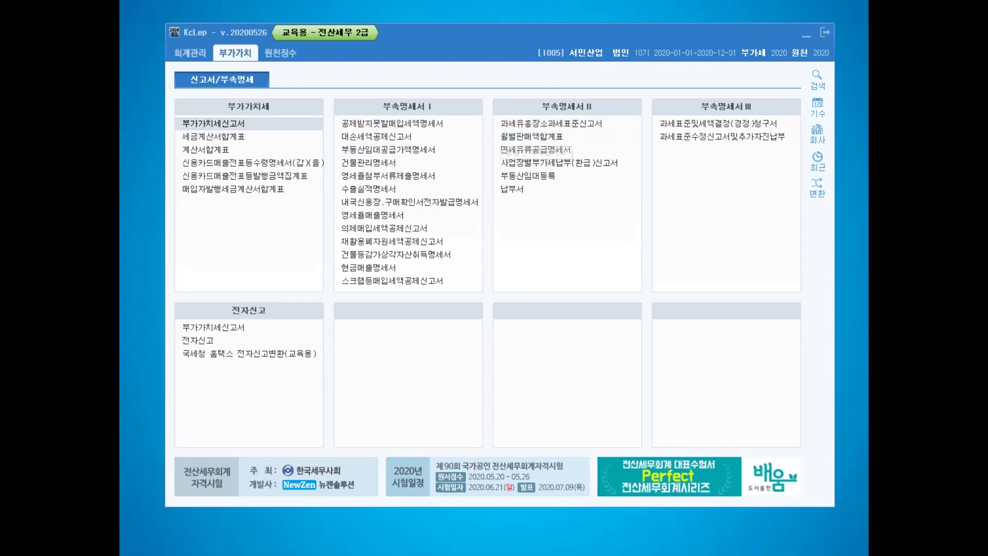
click(190, 53)
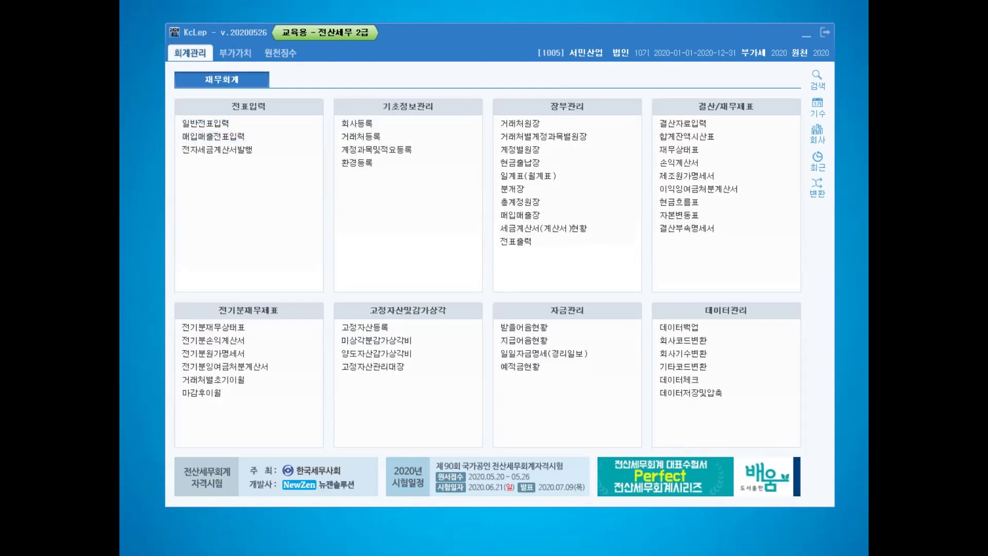
Start a July 15 type 53 tax-exempt entry on the deemed-purchase view.
click(217, 138)
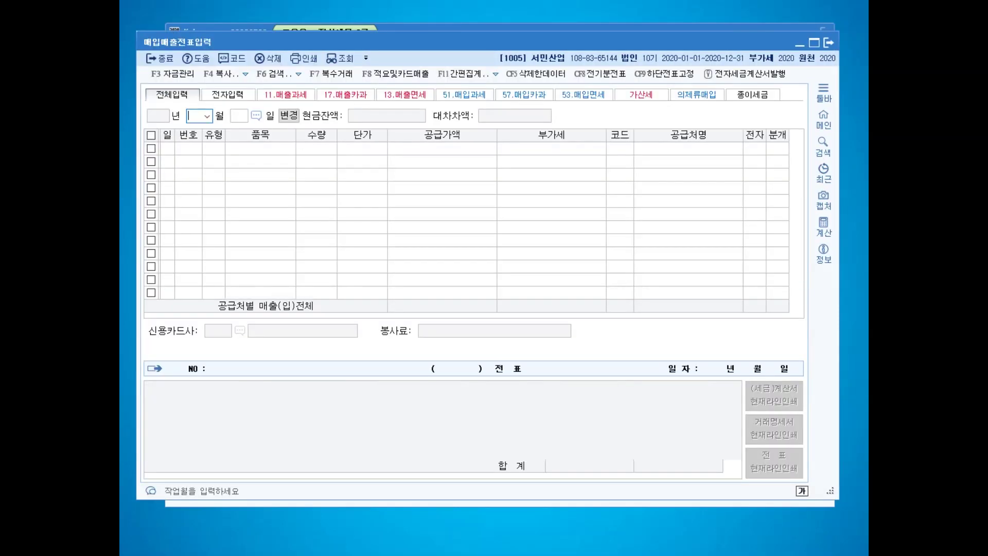
text(07)
key(Return)
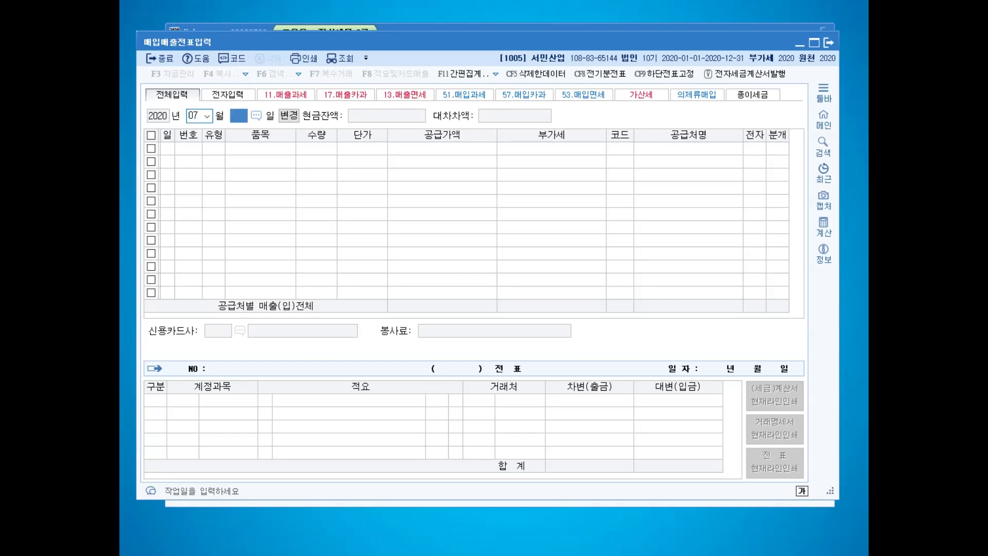
text(15)
key(Return)
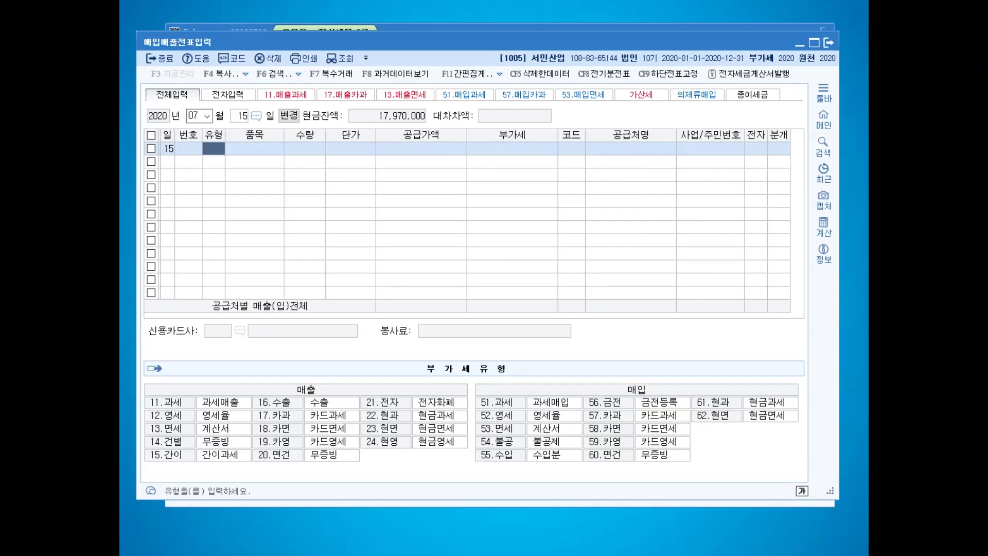
text(53)
key(Return)
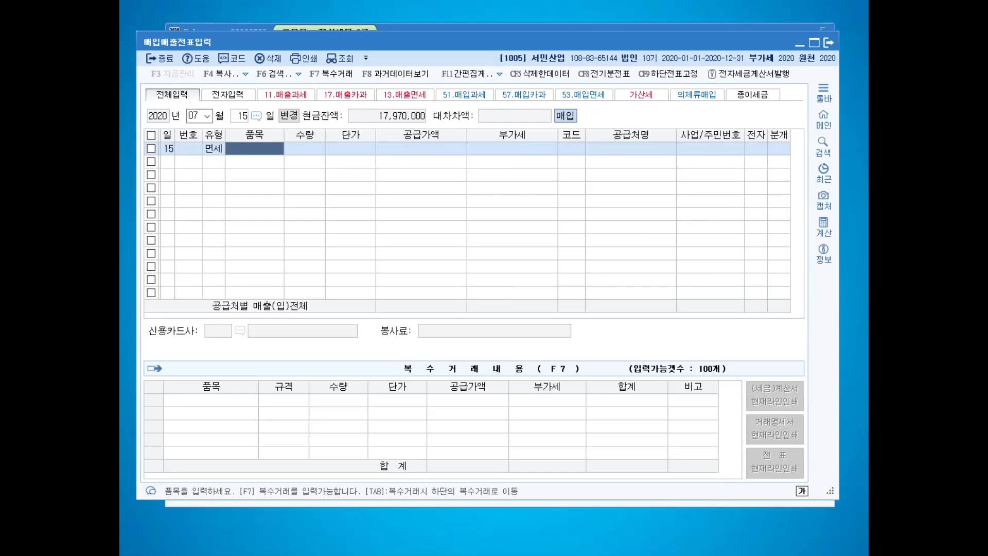
click(696, 95)
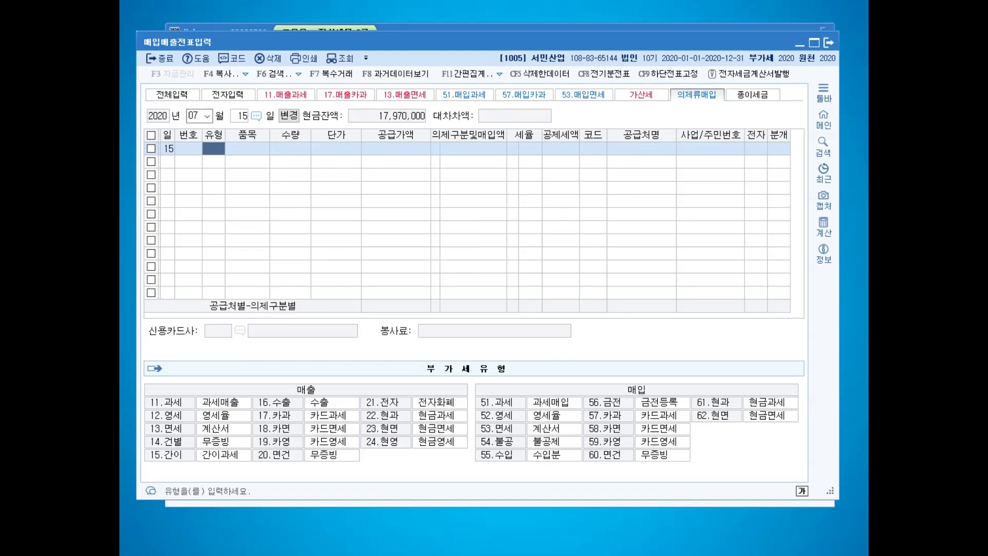
text(53)
key(Return)
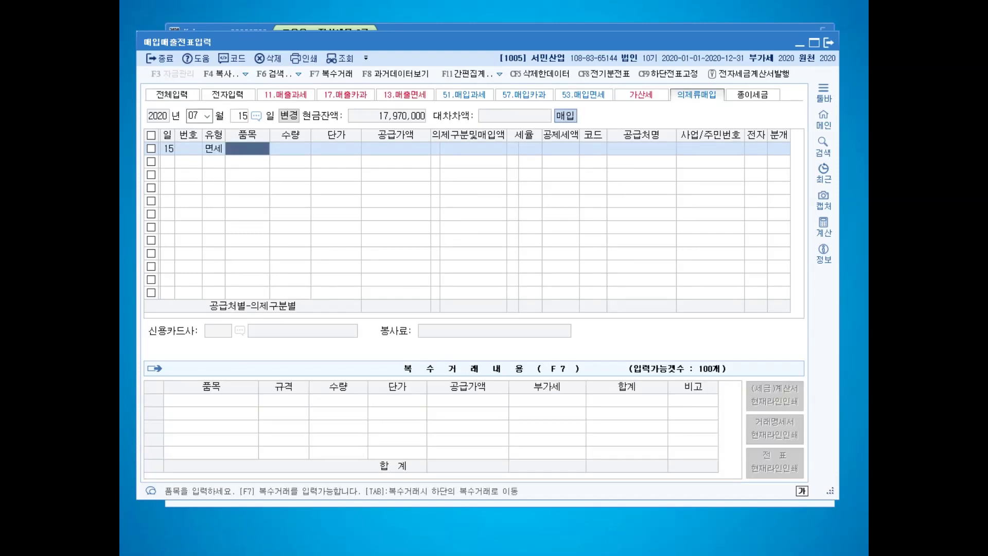
Enter 고철 at 3,498,000 with 의제구분 2 and the 3/103 rate.
text(고철)
key(Return)
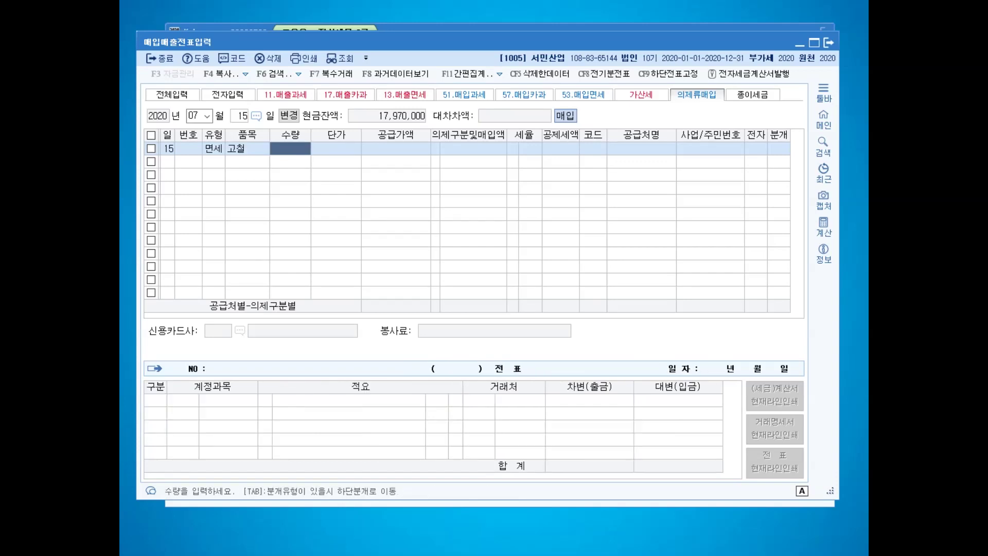
key(Return)
text(3498000)
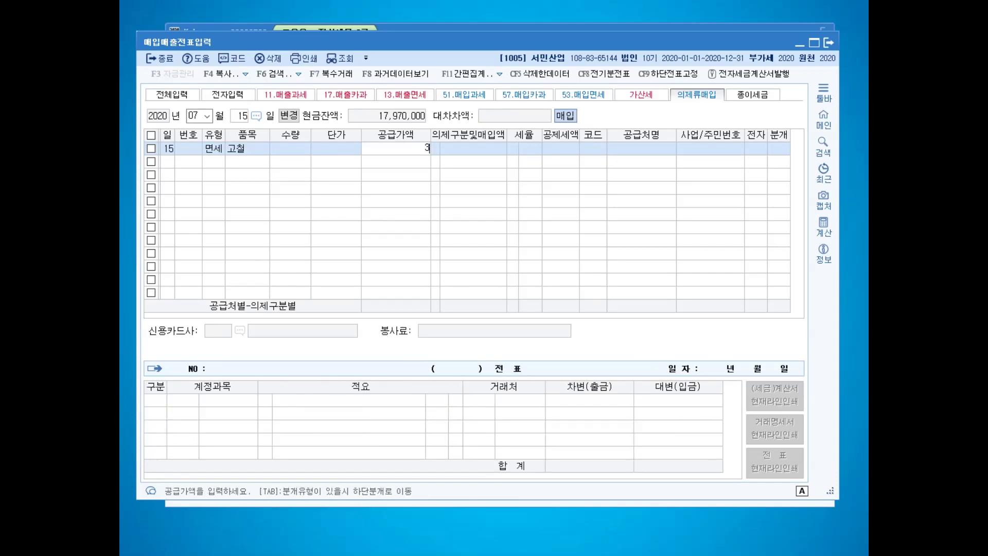
key(Return)
key(Return)
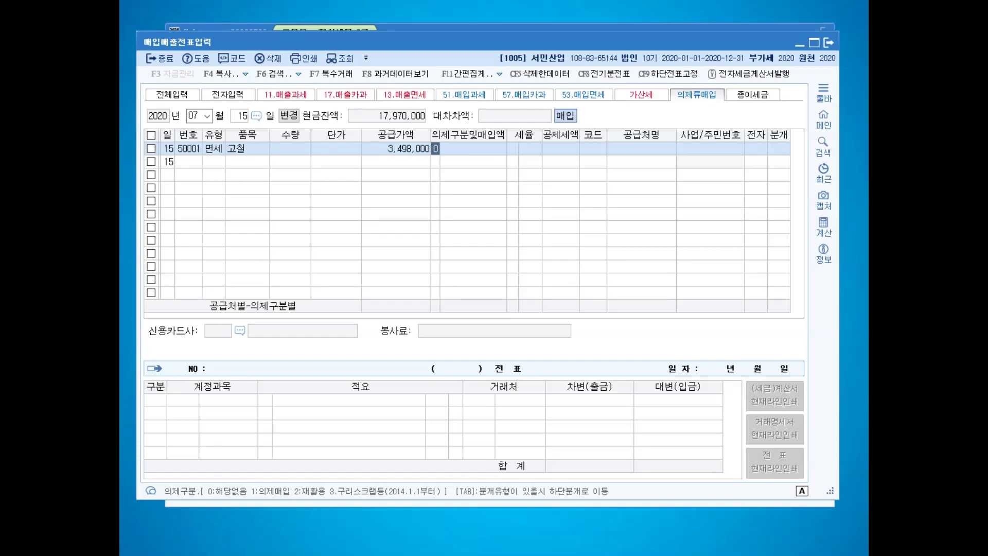
text(2)
key(Return)
key(Return)
text(3)
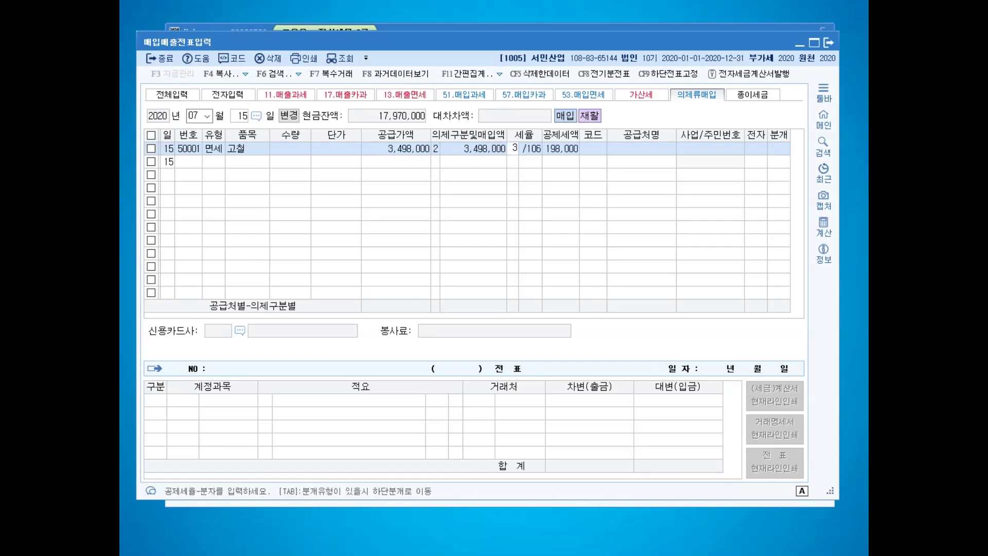
key(Return)
key(Return)
key(Return)
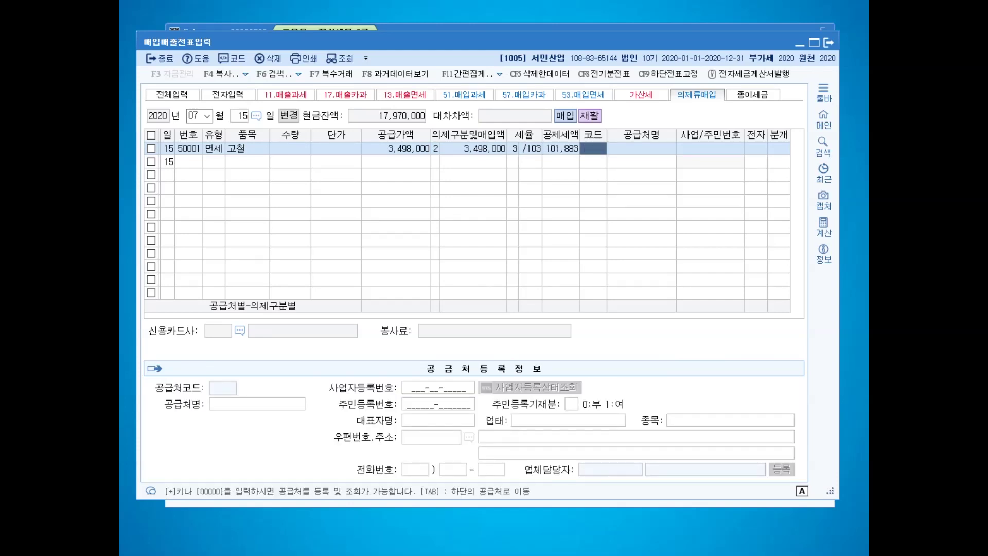
Set supplier 00210 한신바이오, electronic invoice 1, and a cash journal entry.
key(F2)
text(한신)
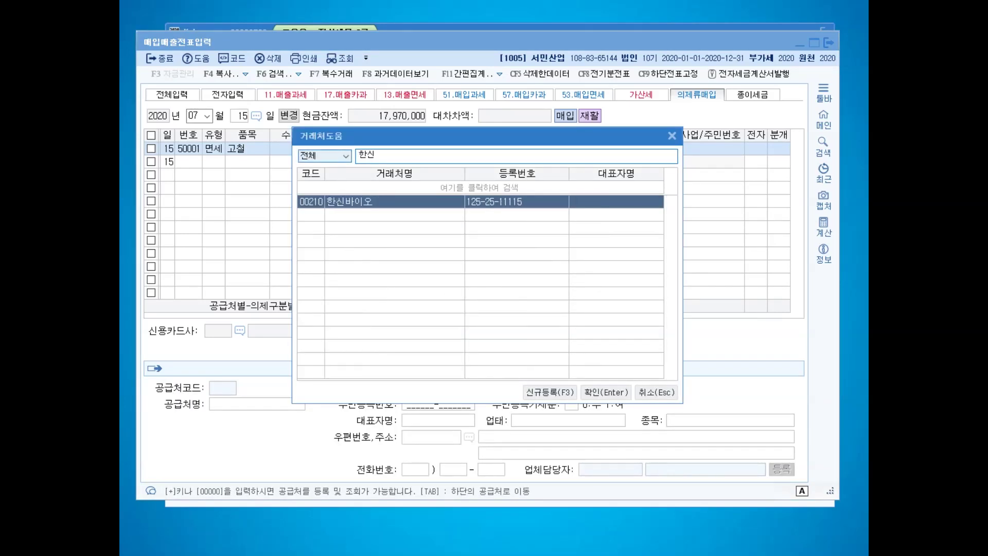
key(Return)
key(Return)
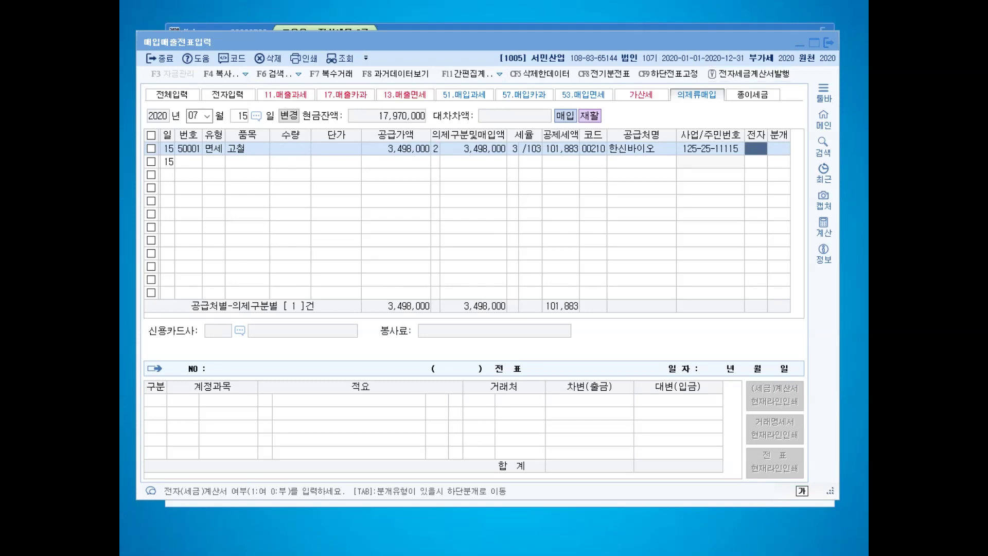
key(Down)
key(Up)
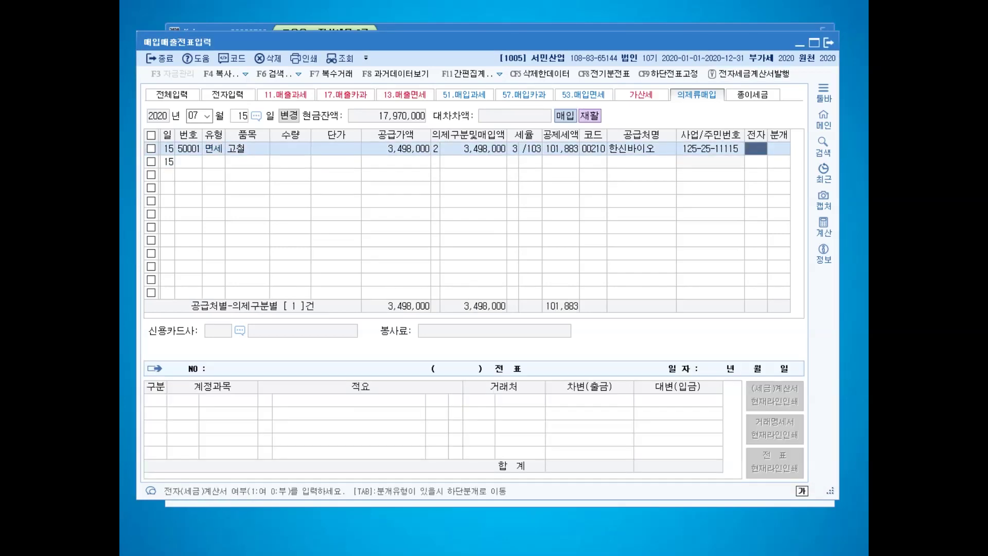
text(1)
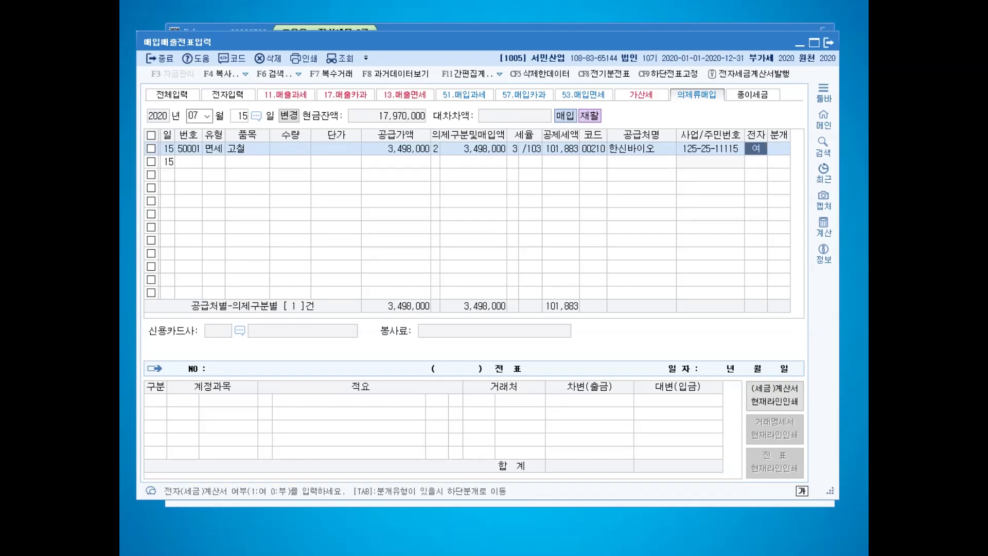
key(Return)
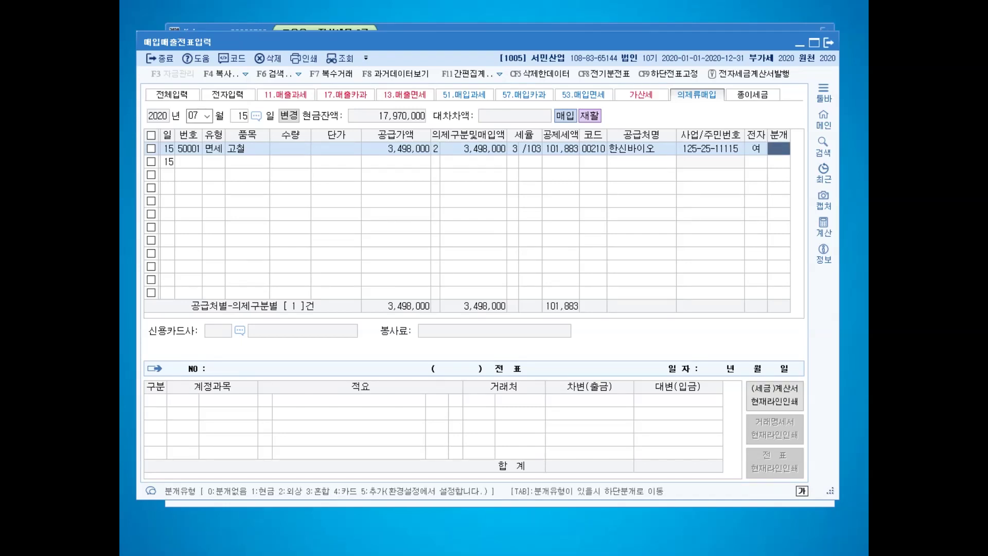
text(1)
key(Return)
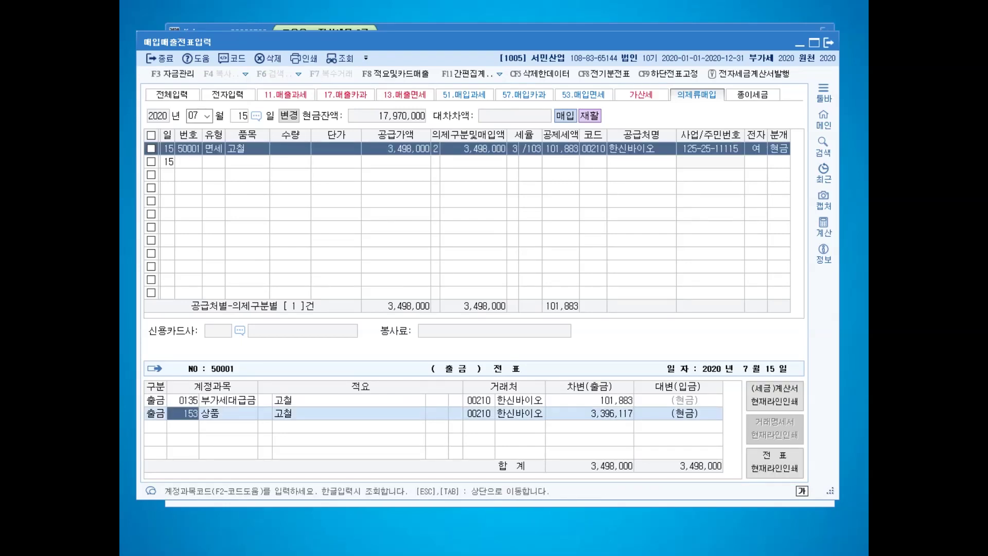
key(Return)
key(Return)
key(Return)
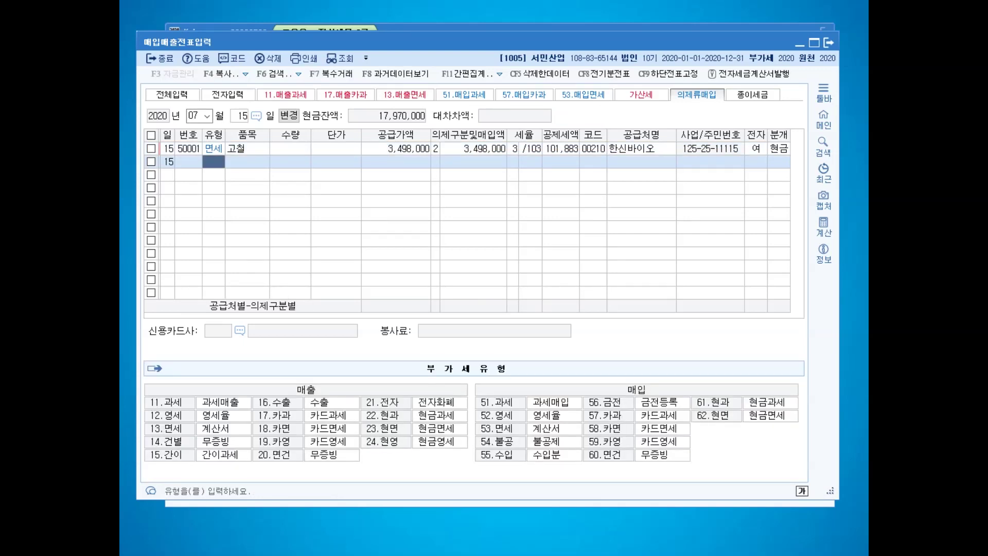
Start an August 26 entry with purchase type 60 면건.
click(196, 115)
text(08)
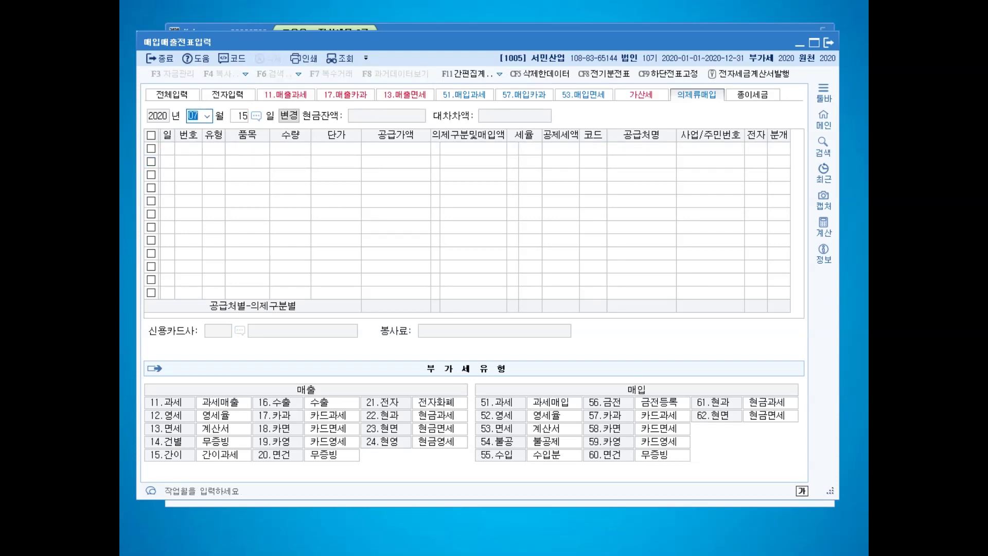
key(Return)
text(26)
key(Return)
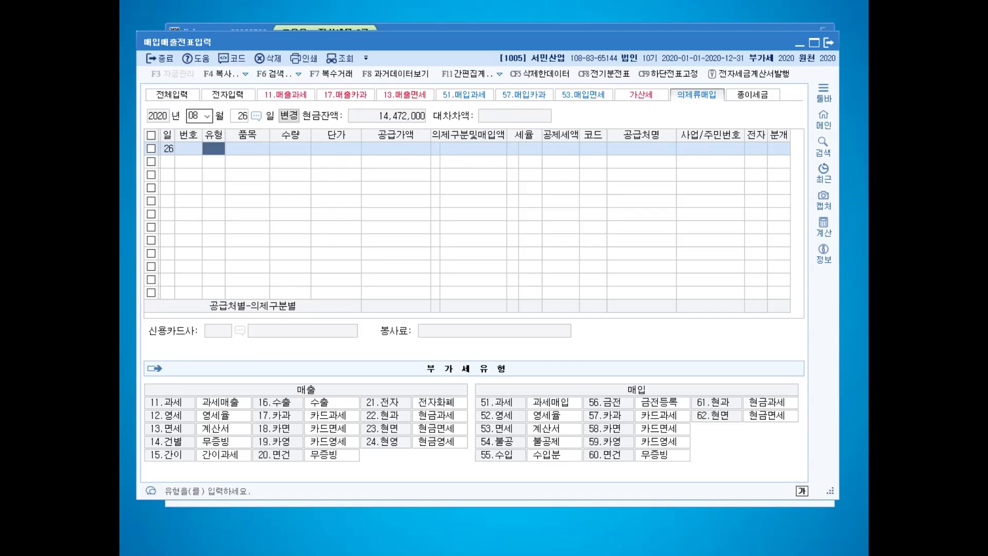
text(60)
key(Return)
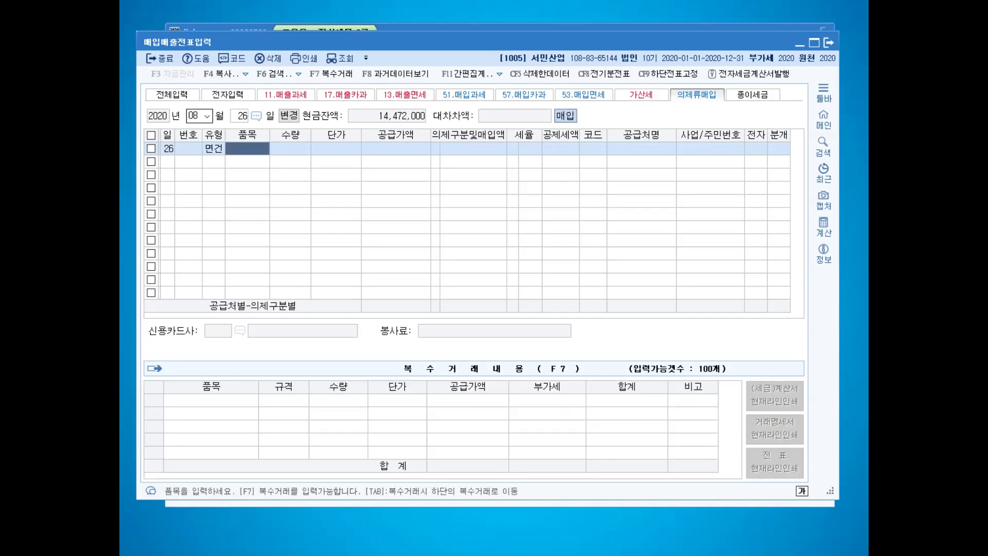
key(Left)
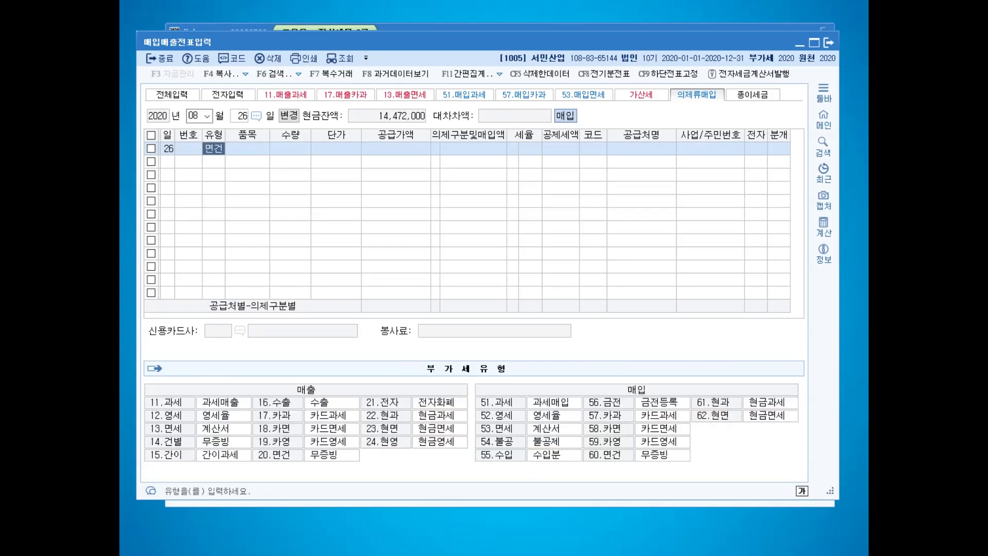
mouse_move(623, 479)
mouse_down()
mouse_move(587, 449)
mouse_move(692, 467)
mouse_move(583, 469)
mouse_up()
key(Escape)
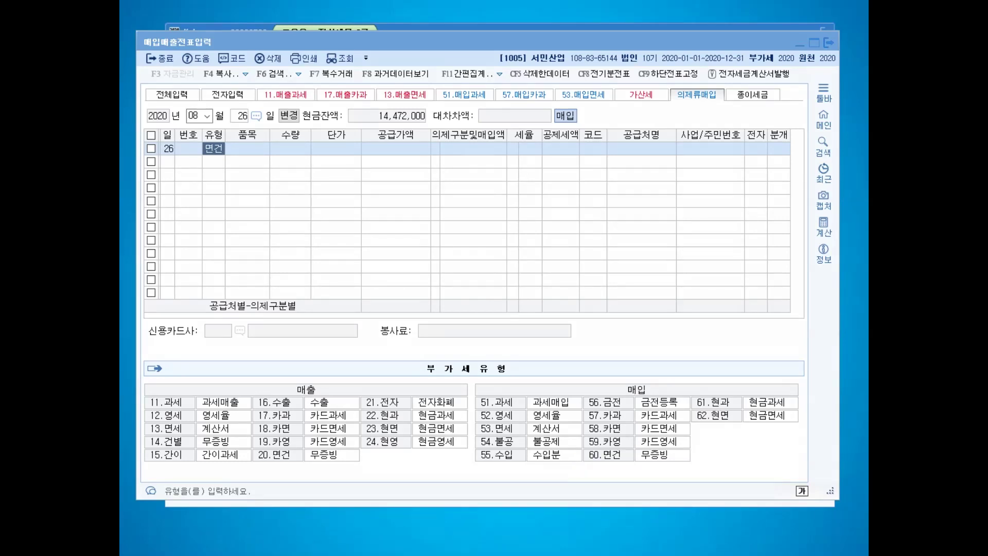
click(247, 148)
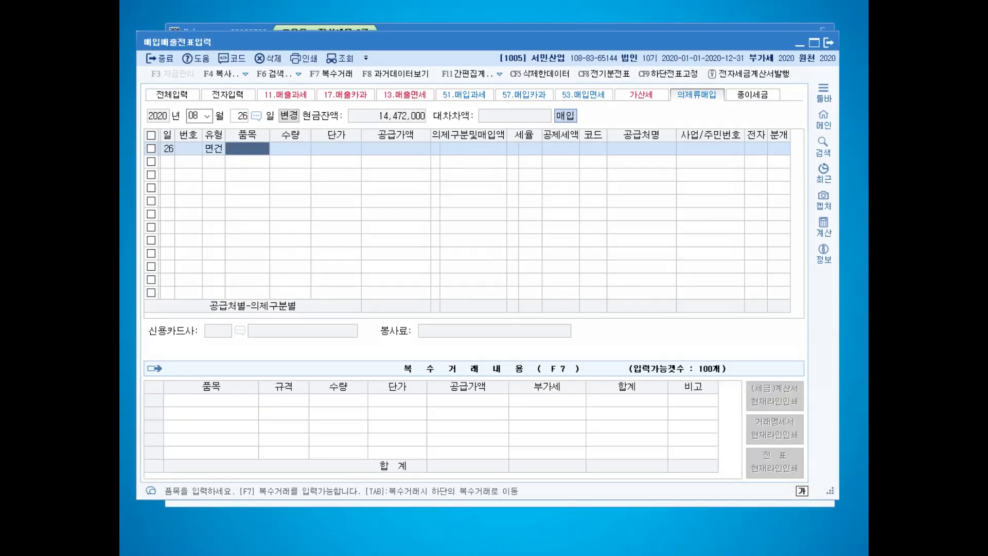
Enter 고철 at 795,000 as recycled resources (의제구분 2) at 3/103.
text(고철)
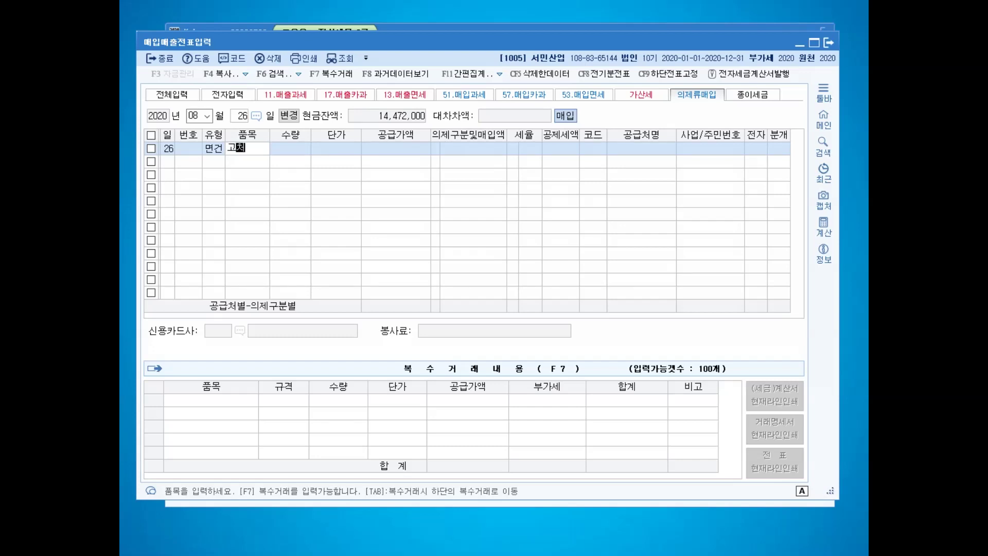
key(Return)
key(Return)
key(Return)
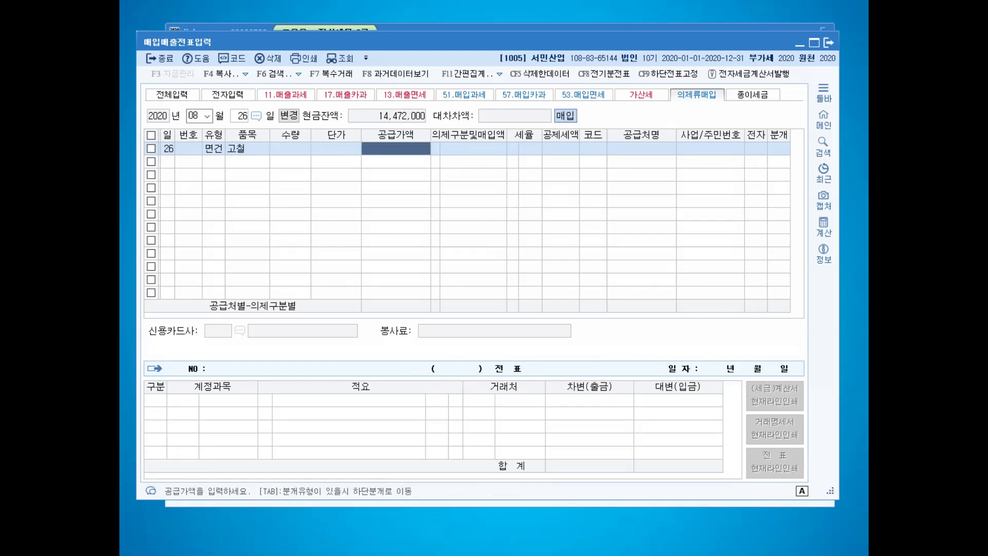
text(7950000)
key(Return)
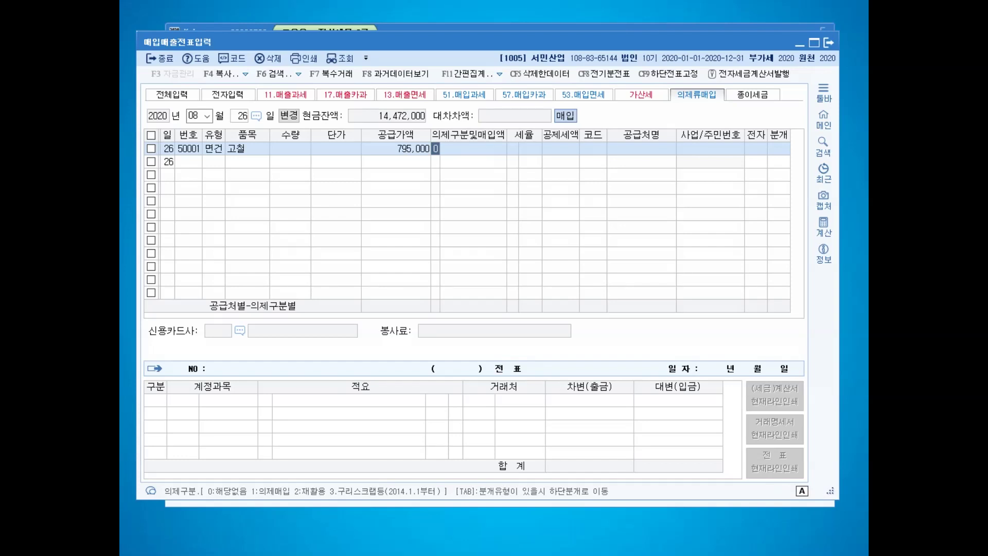
text(2)
key(Return)
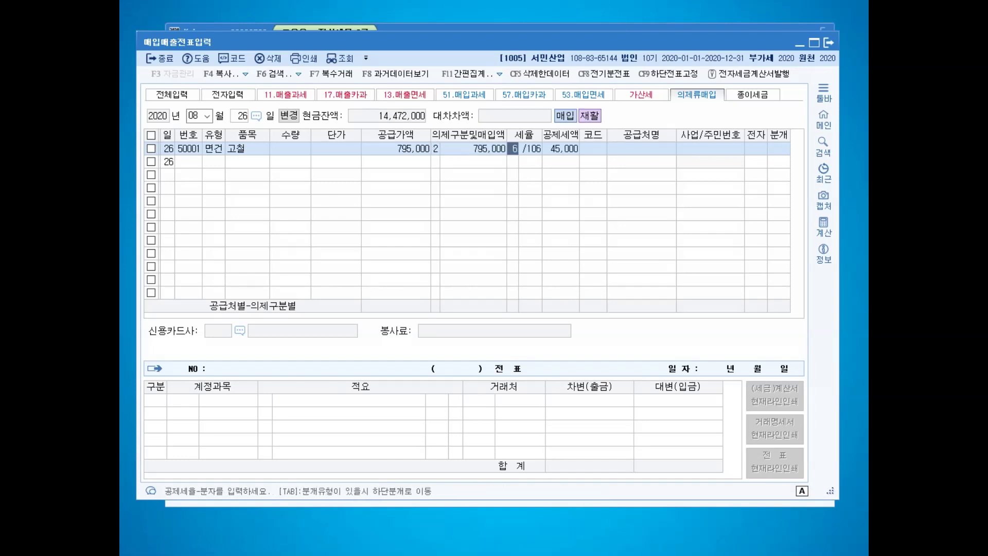
key(Return)
key(Return)
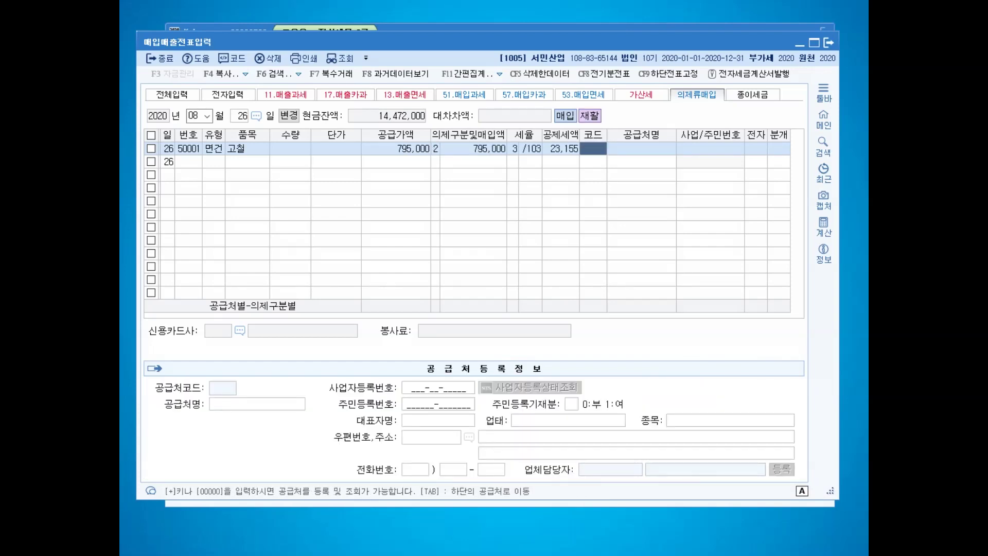
Pick individual supplier 00212, settle in cash, and return to the 부가가치 menu.
text(홍만)
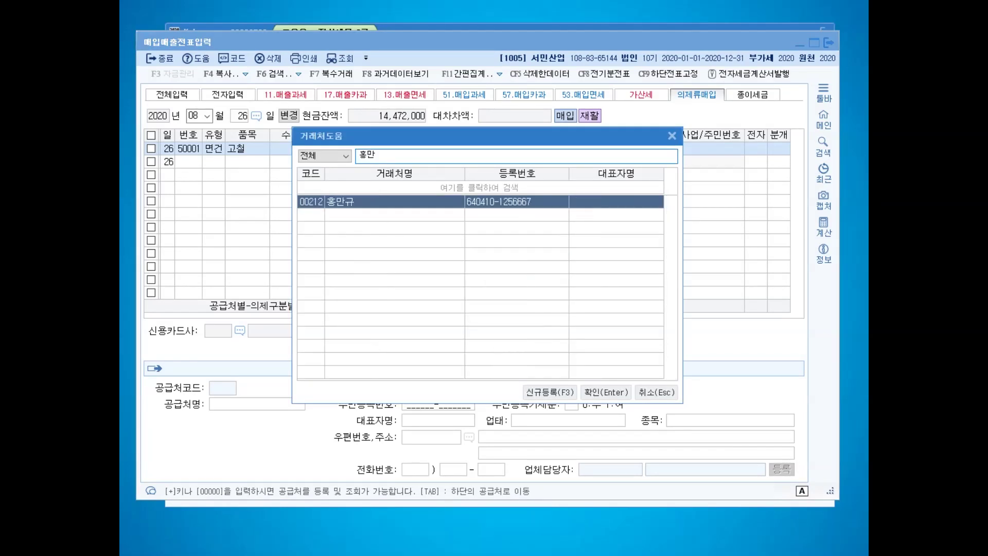
key(Return)
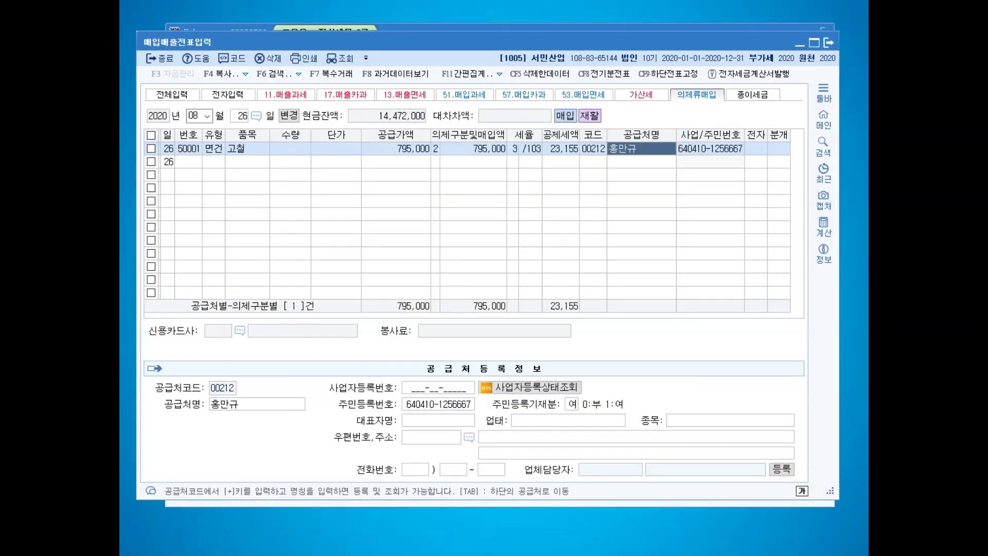
key(Return)
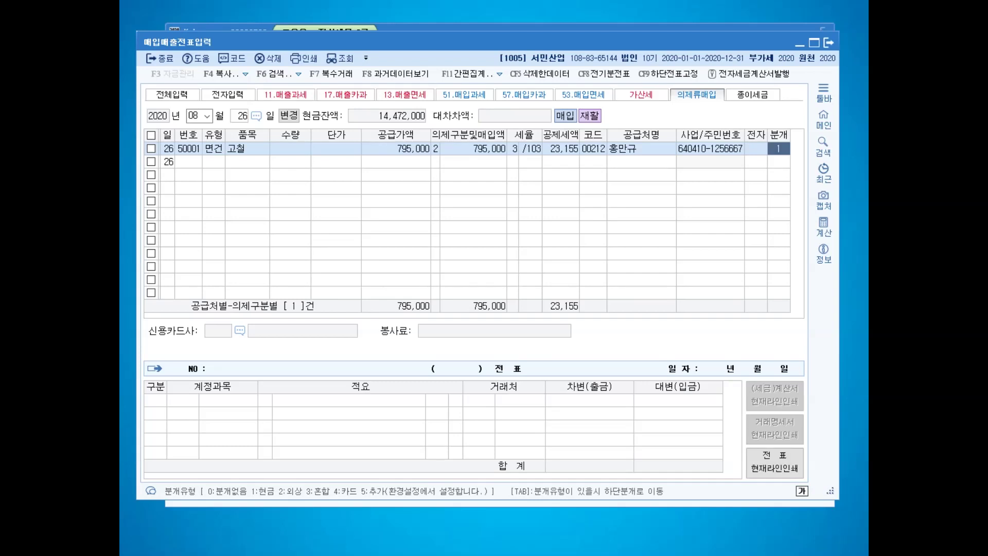
key(Return)
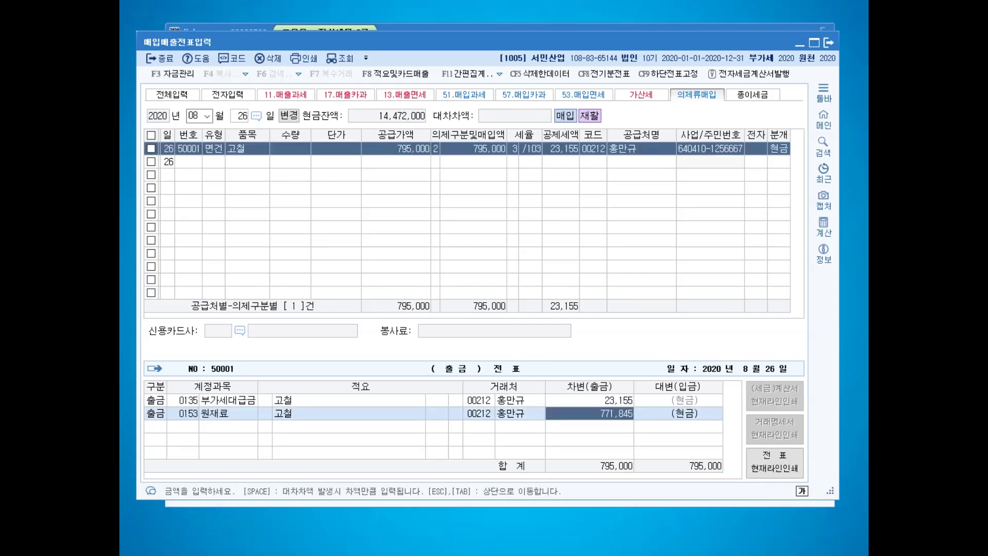
key(Return)
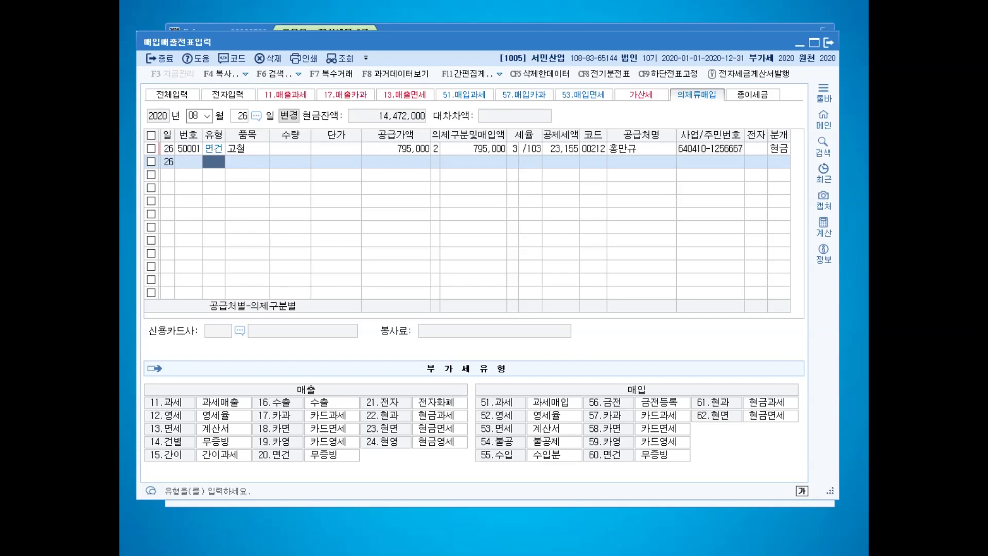
click(540, 27)
click(235, 53)
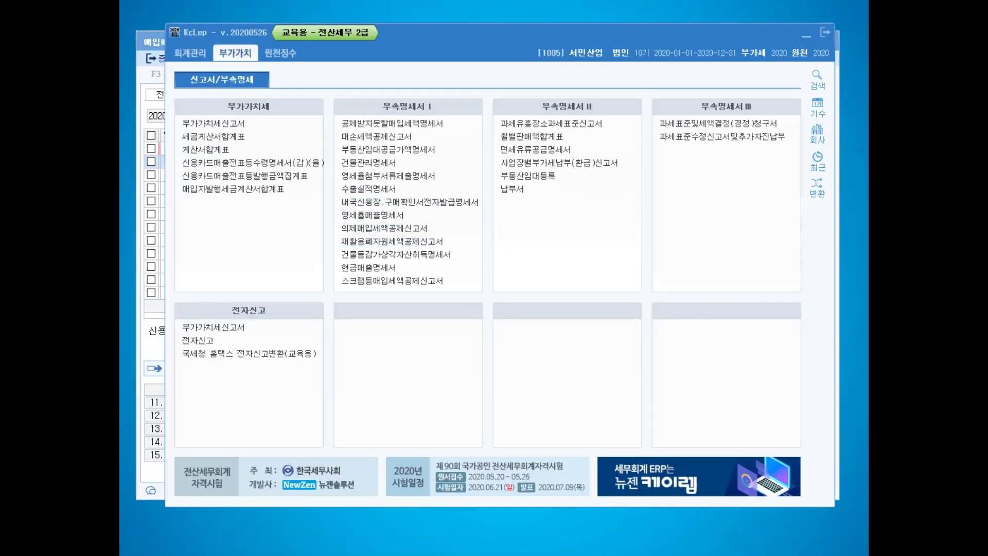
Load the 07–09 recycled-resources report and save it with 4,293,000 and 125,038 deduction.
click(426, 240)
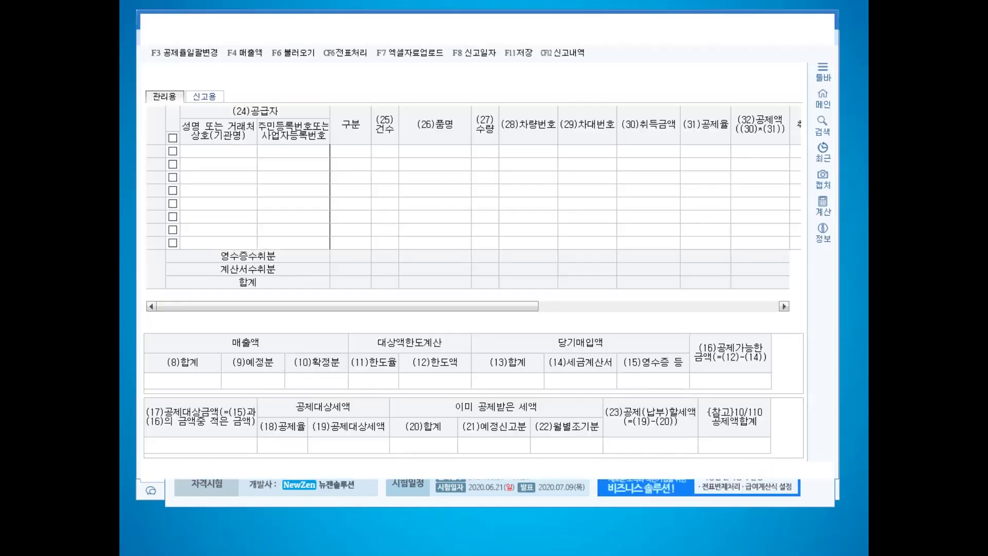
text(0709)
key(Return)
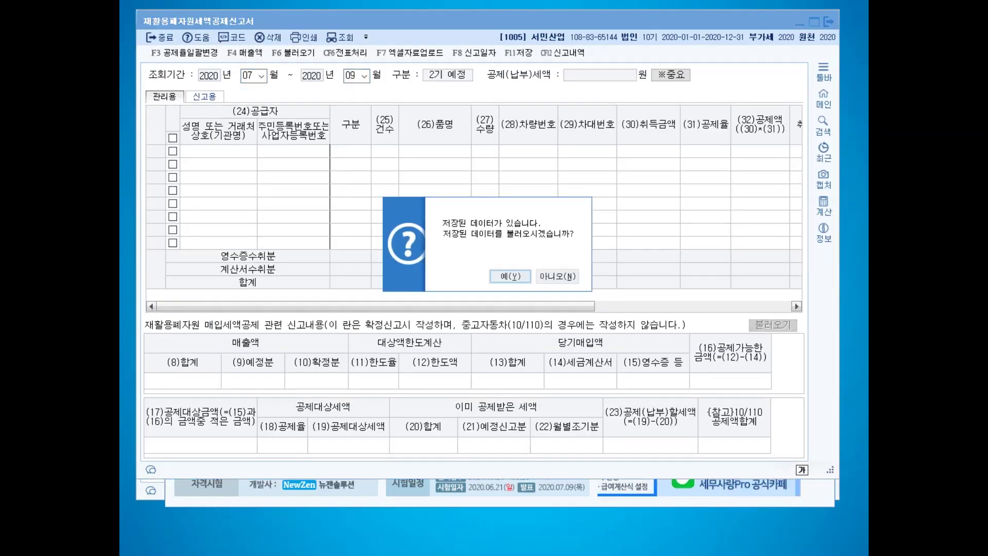
key(Return)
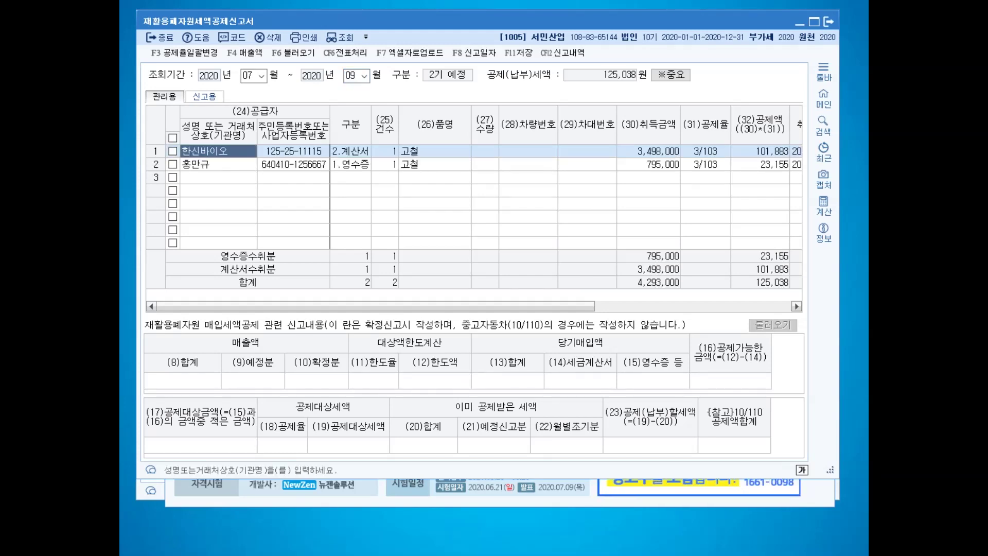
click(434, 164)
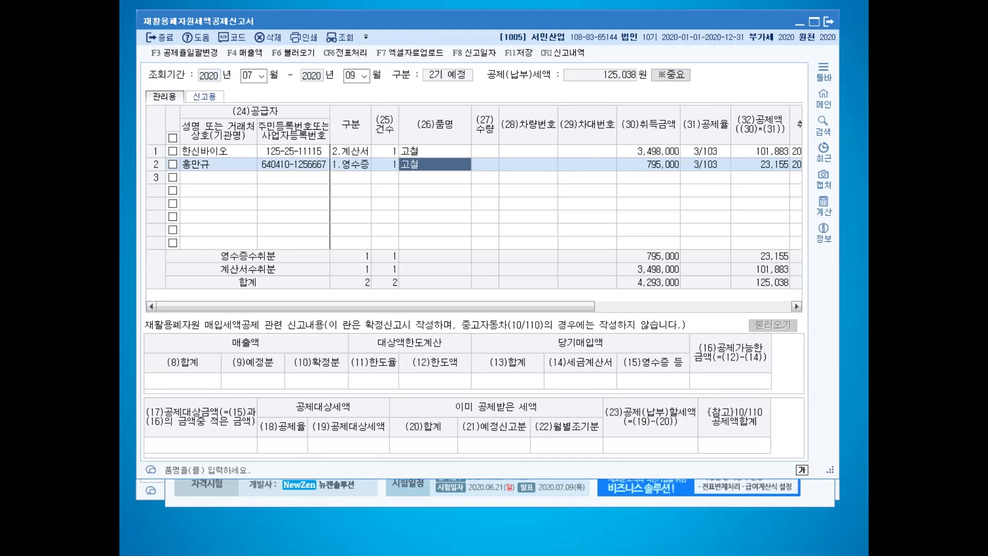
key(F11)
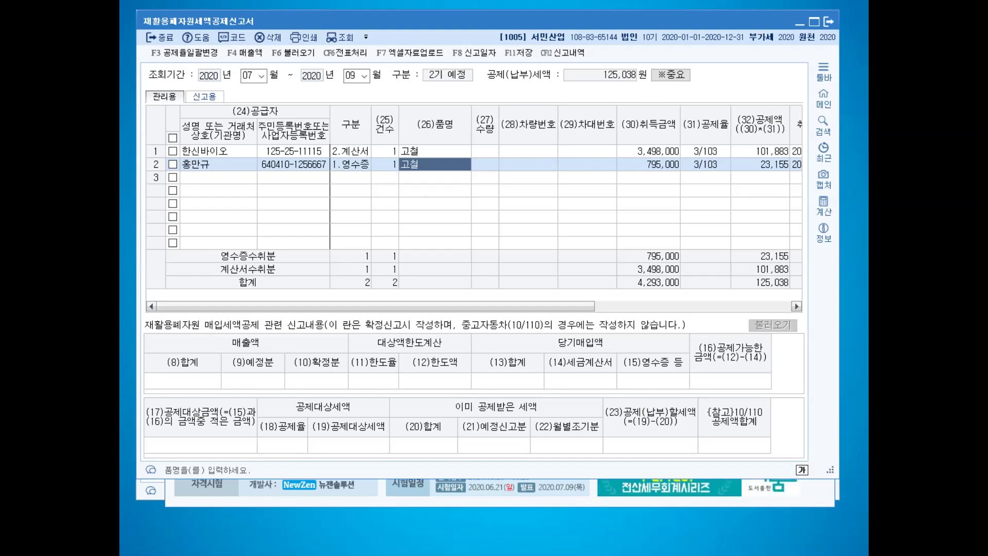
key(Escape)
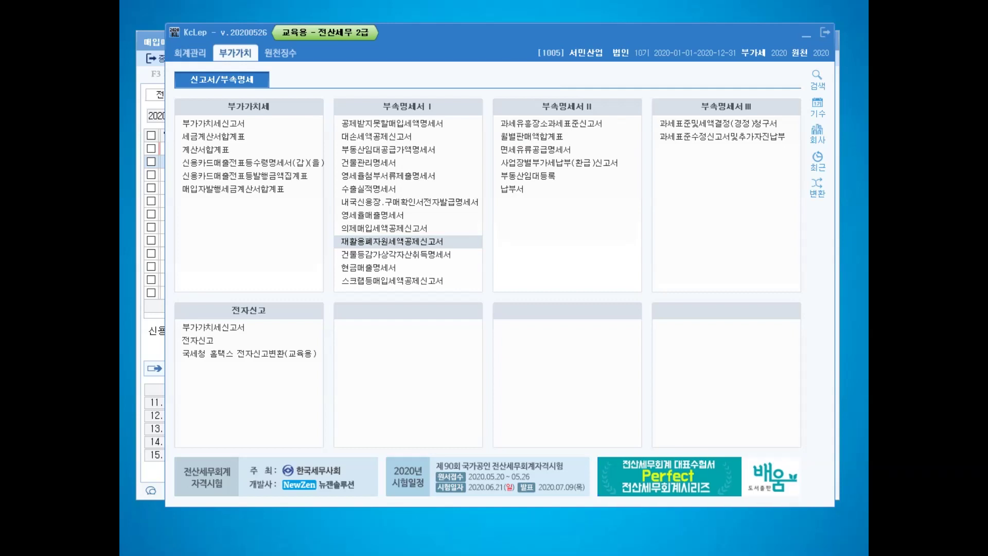
Reopen the recycled-resources report with 조회기간 10 to 12 (2기 확정).
click(443, 242)
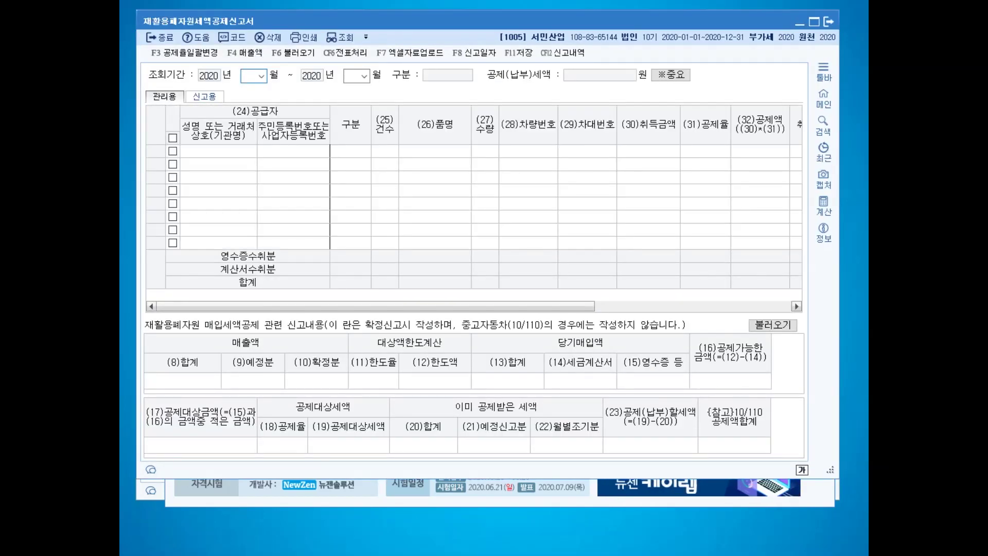
text(10)
key(Return)
text(12)
key(Return)
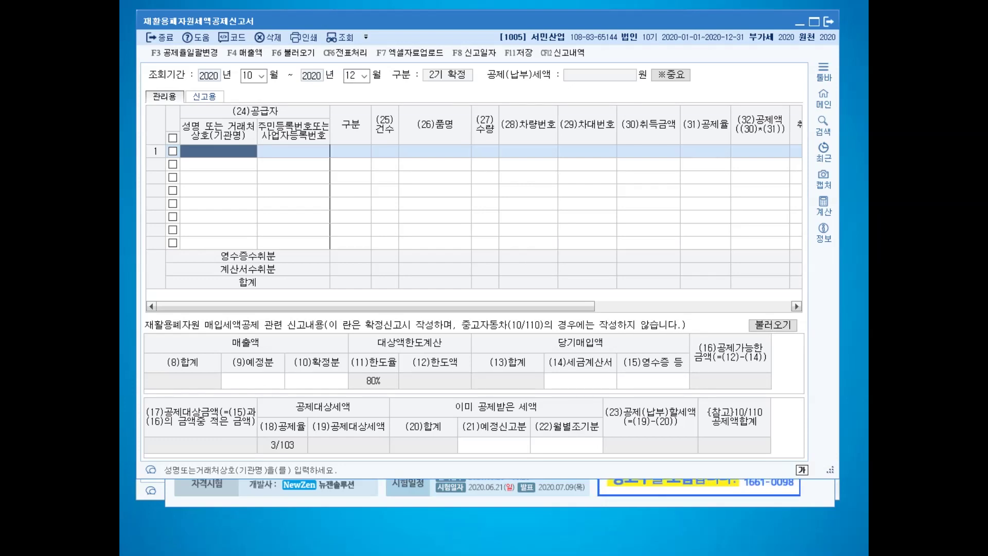
Add supplier 왕고물상 with its business registration number as a receipt (영수증) purchase.
text(왕고물상)
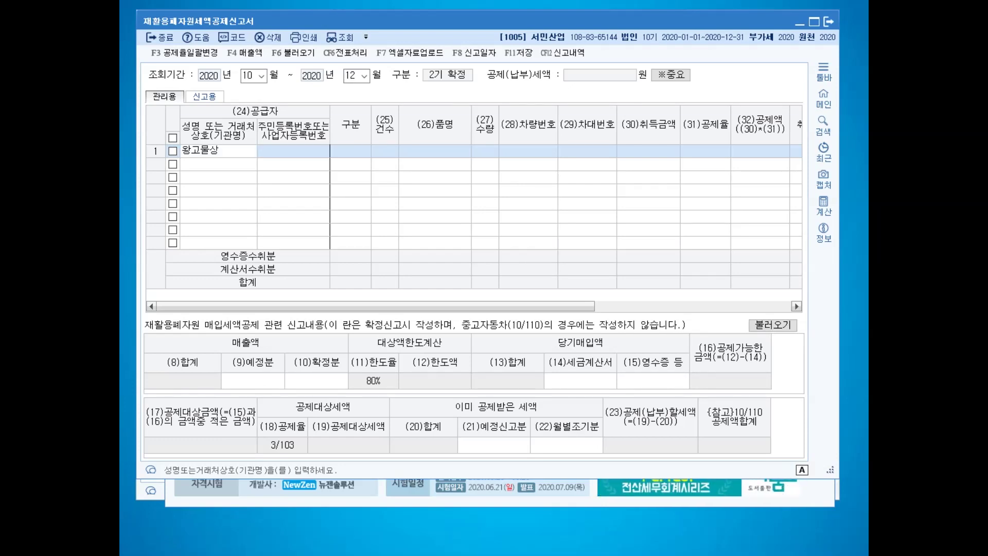
key(Return)
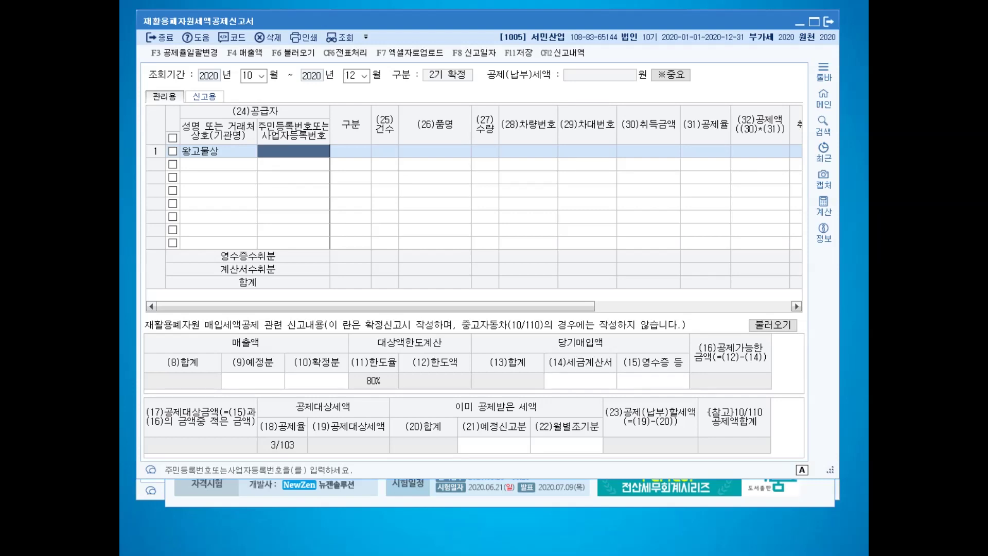
text(10102)
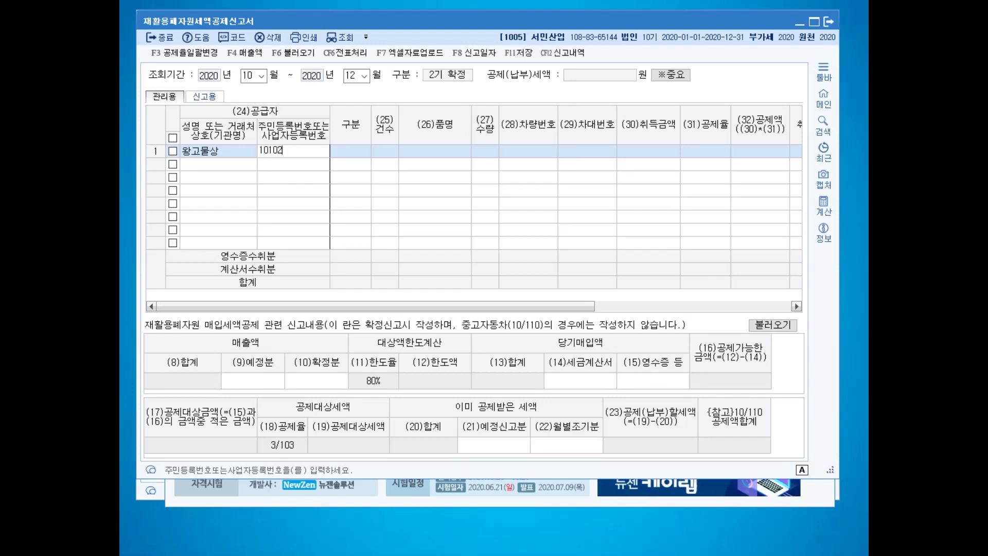
text(21108)
key(Return)
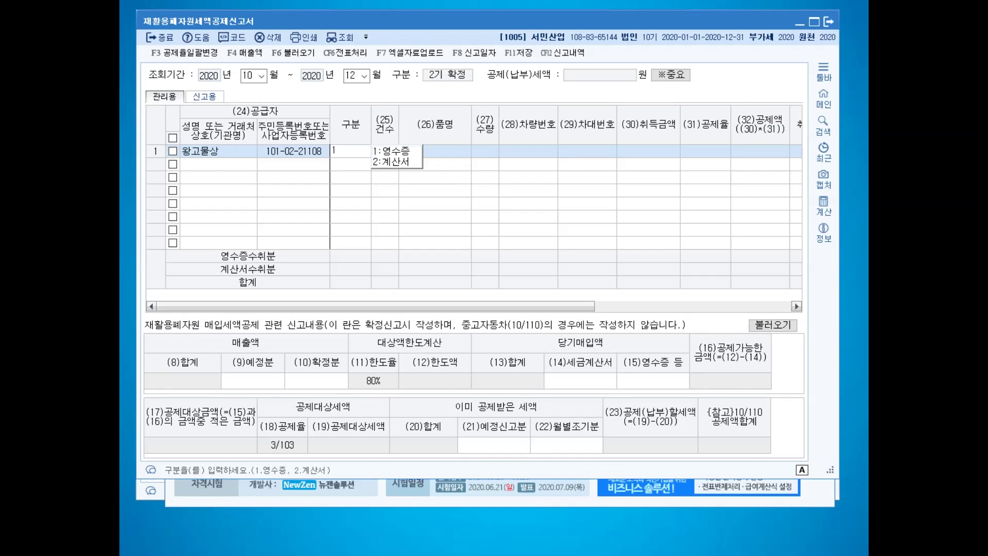
text(1)
key(Return)
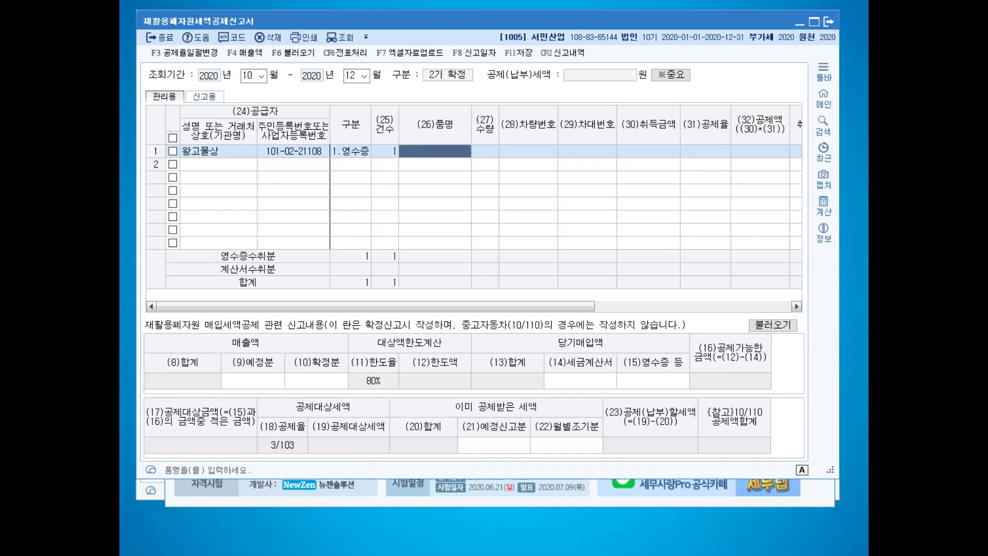
Record 200 units of 고철 for 4,650,000 at rate 3/103, acquired on 10/06.
text(고철)
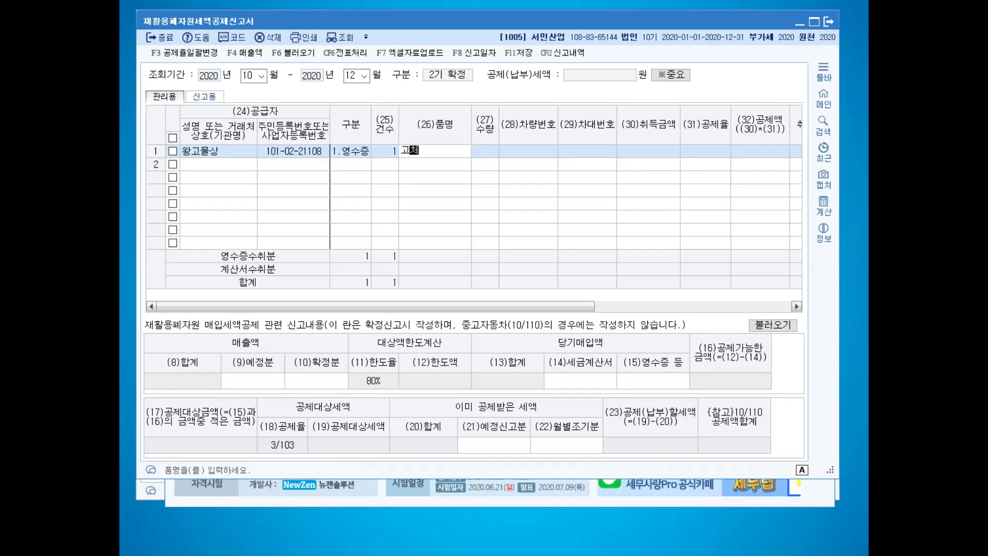
key(Return)
text(200)
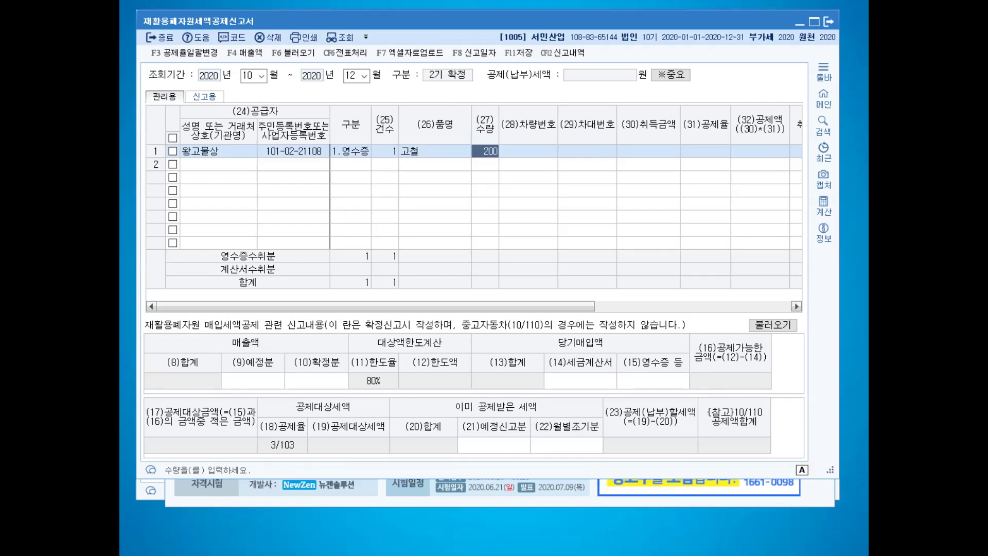
key(Return)
key(Return)
key(Return)
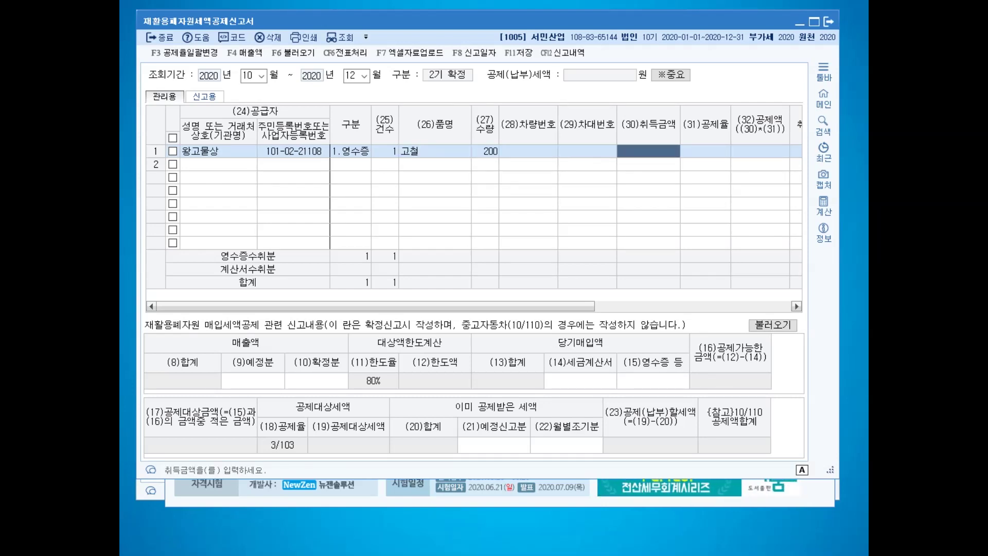
text(4650000)
key(Return)
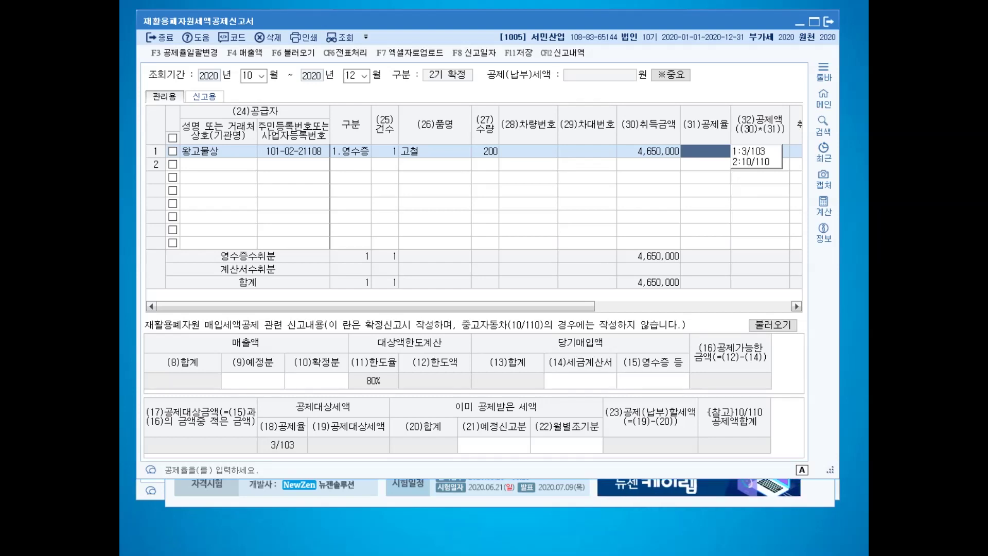
text(1)
key(Return)
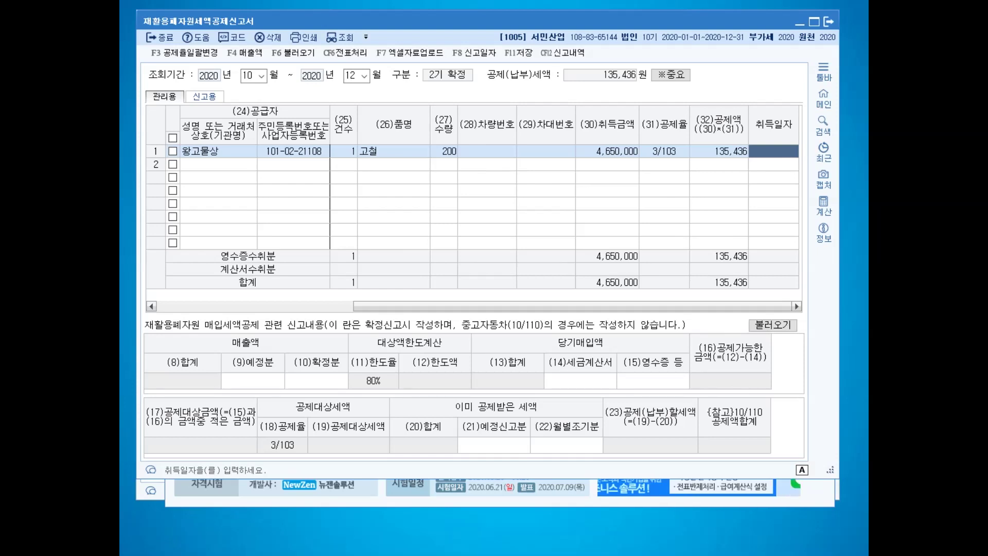
text(1006)
key(Return)
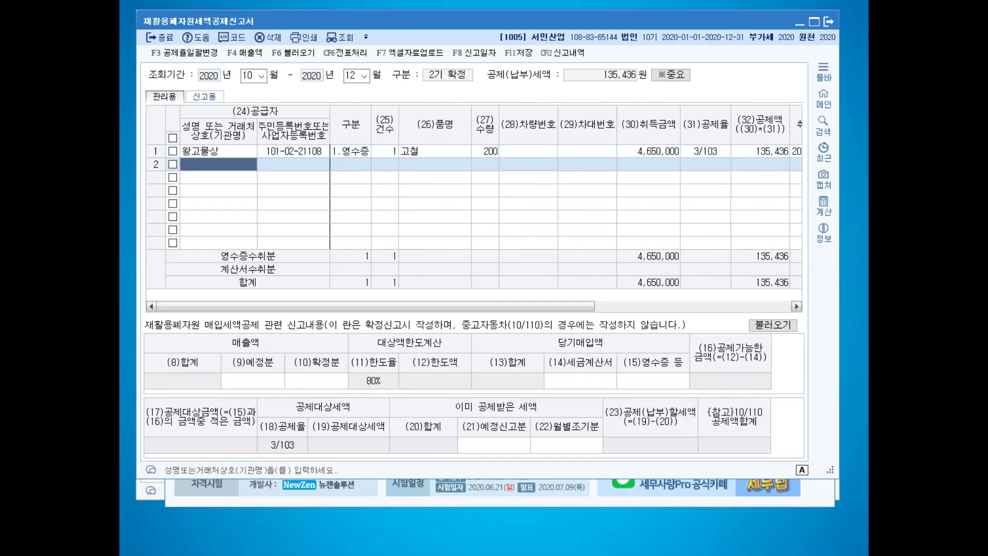
Enter sales of 58,000,000 preliminary (예정분) and 63,000,000 final (확정분).
click(218, 151)
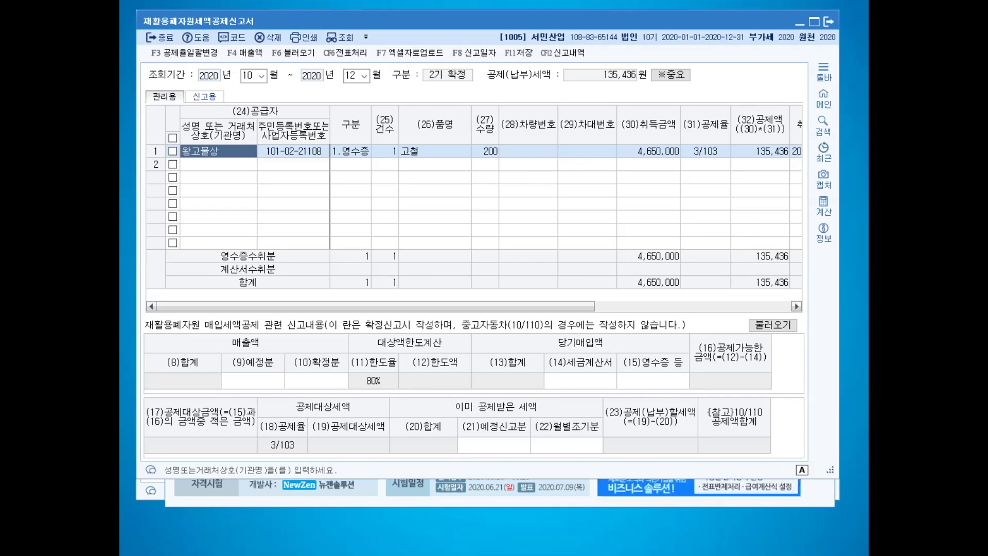
click(252, 380)
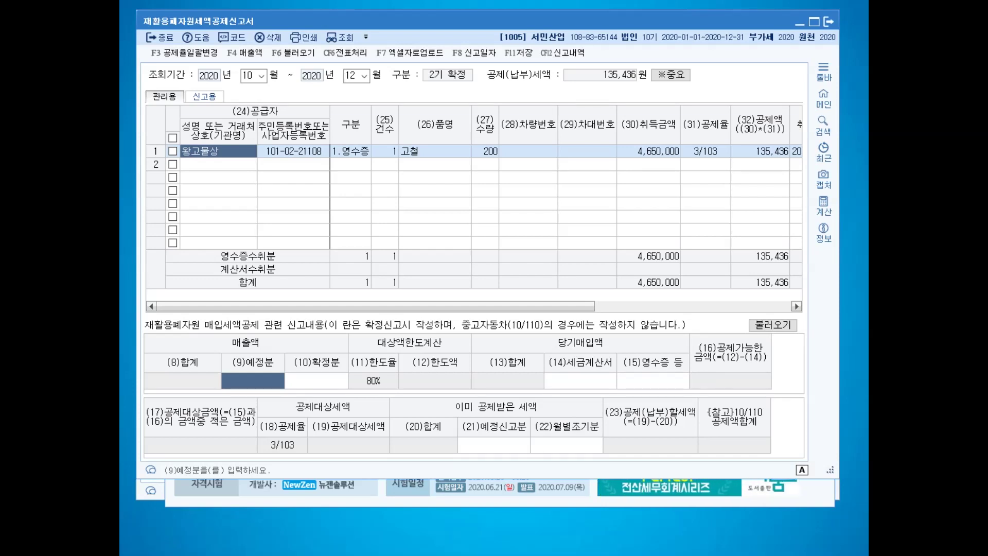
text(58000000)
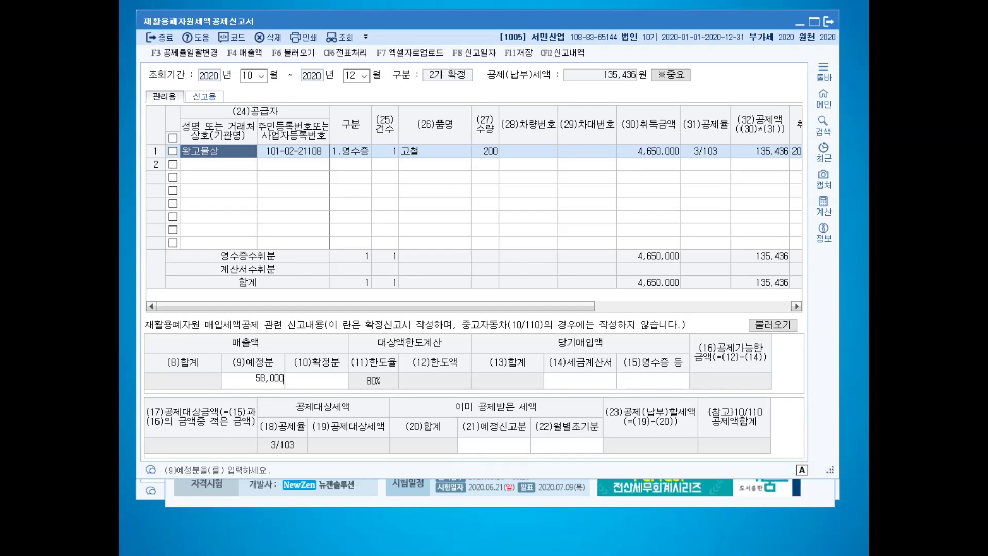
key(Return)
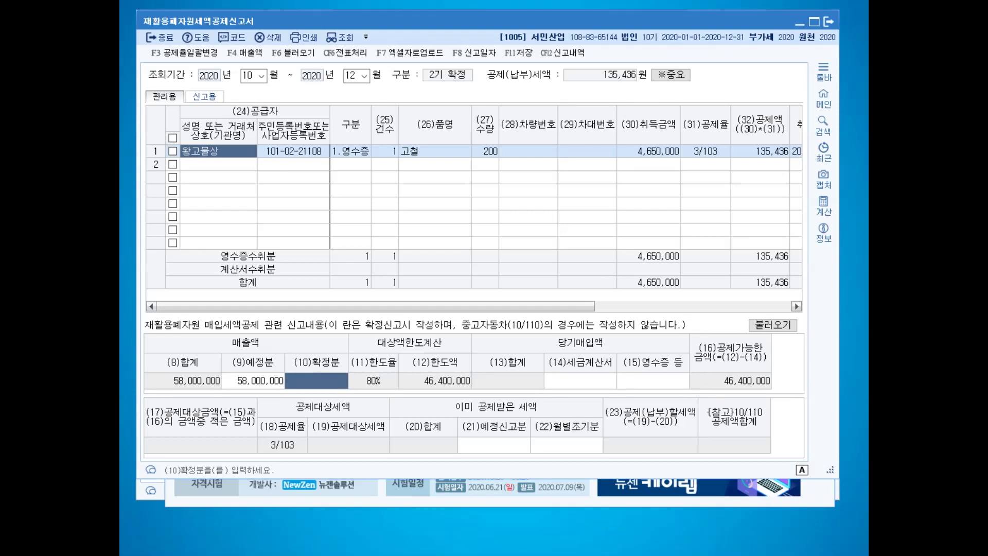
text(63000000)
key(Return)
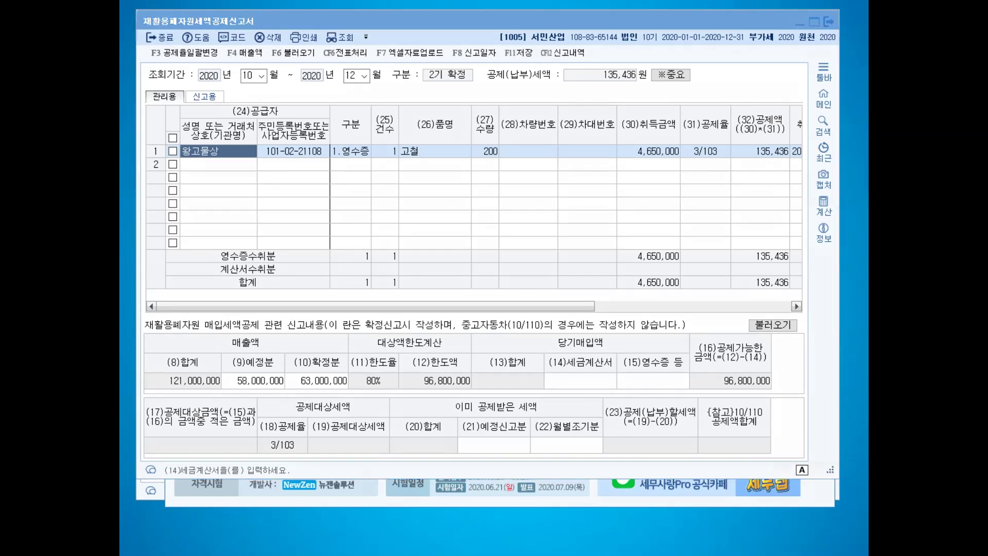
mouse_move(464, 397)
mouse_down()
mouse_move(403, 392)
mouse_move(452, 337)
mouse_move(466, 396)
mouse_up()
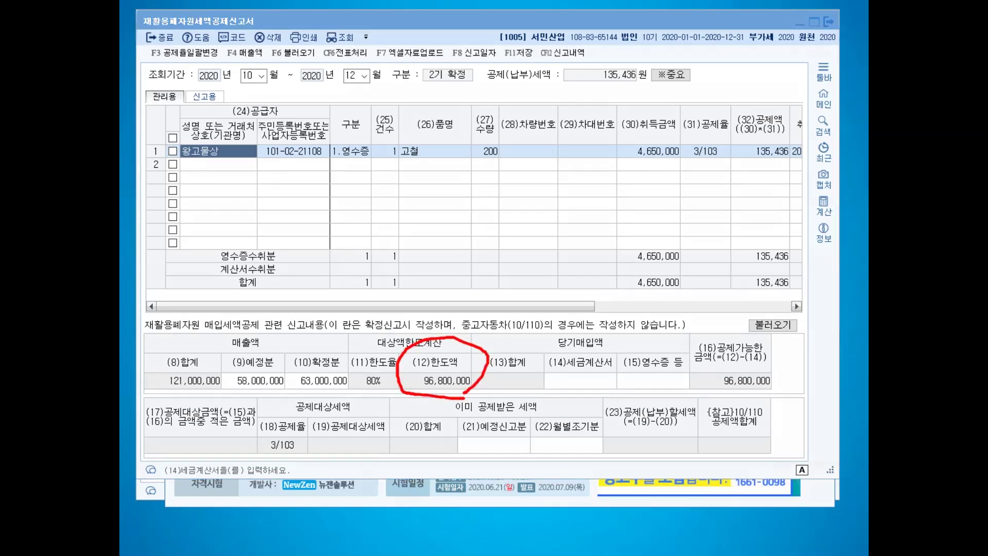
drag(510, 362, 532, 349)
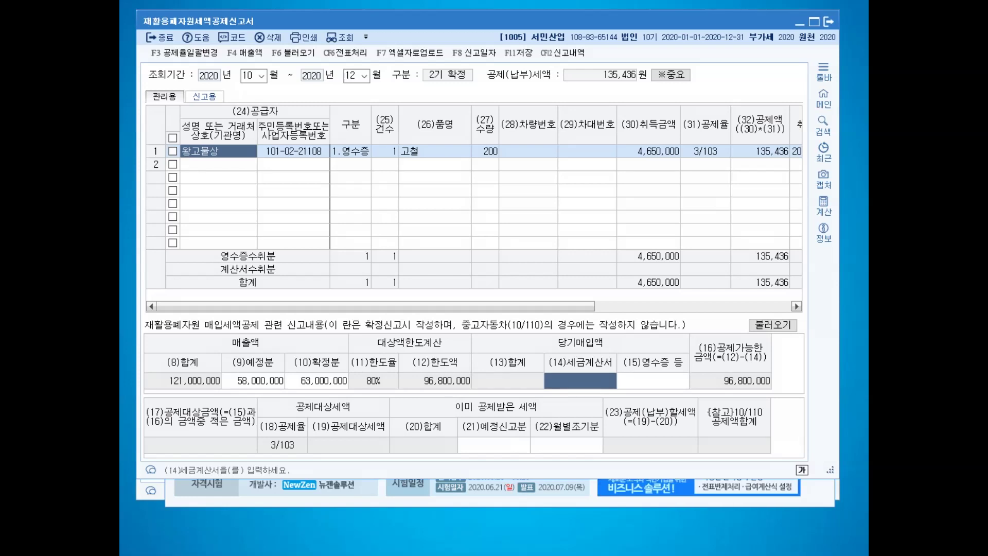
Enter current purchases: 95,000,000 by tax invoice (세금계산서) and 4,650,000 by receipt (영수증 등).
text(95000000)
key(Return)
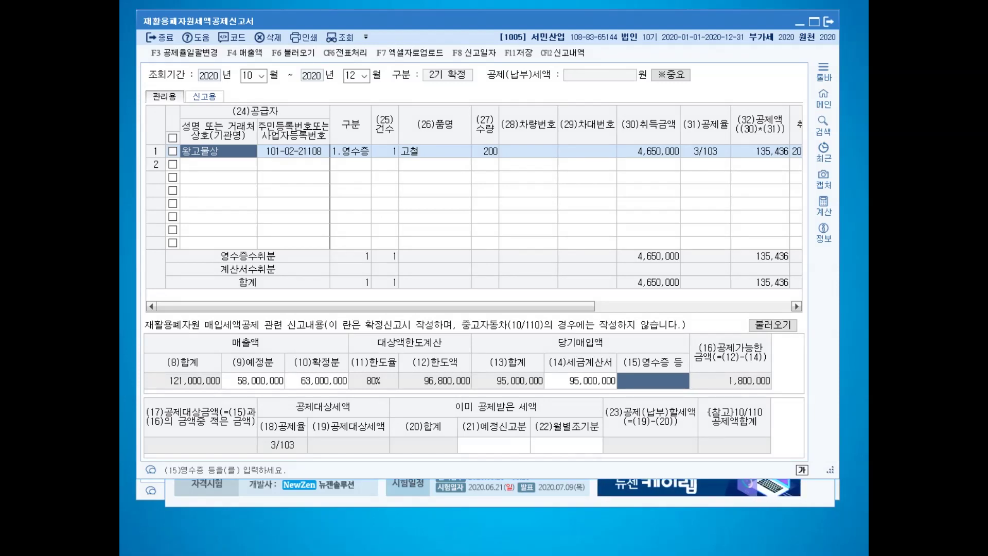
mouse_move(694, 163)
mouse_down()
mouse_move(590, 150)
mouse_move(671, 157)
mouse_move(637, 325)
mouse_move(651, 378)
mouse_move(705, 379)
mouse_move(655, 376)
mouse_up()
key(Escape)
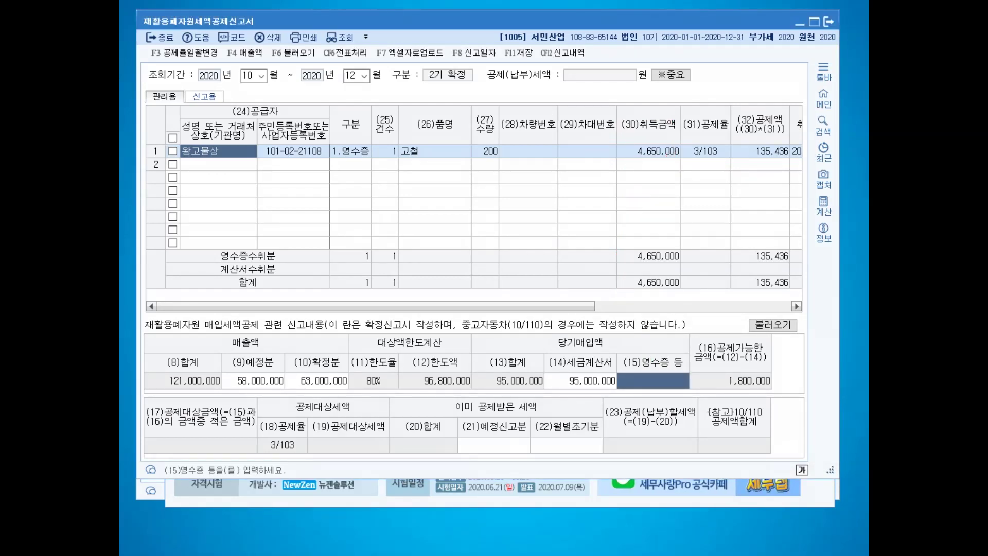
text(4650000)
key(Return)
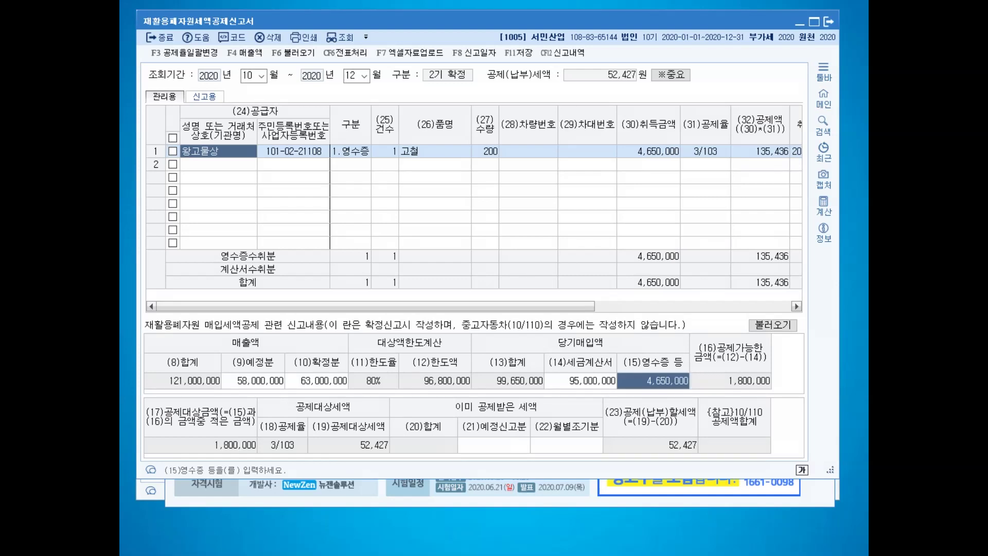
Check the resulting 52,427 deduction and save the report with F11.
key(ctrl+2)
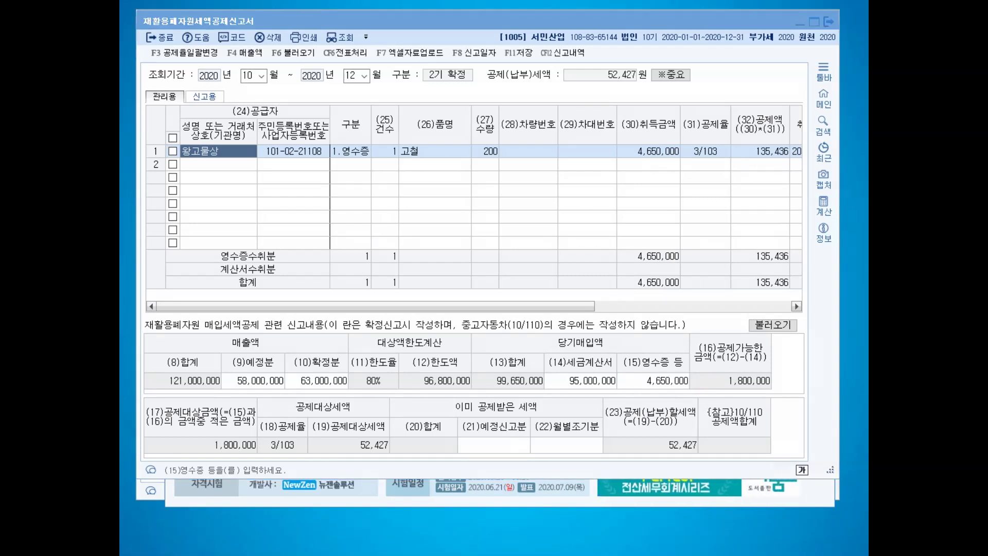
mouse_move(685, 398)
mouse_down()
mouse_move(641, 392)
mouse_move(676, 349)
mouse_move(683, 396)
mouse_up()
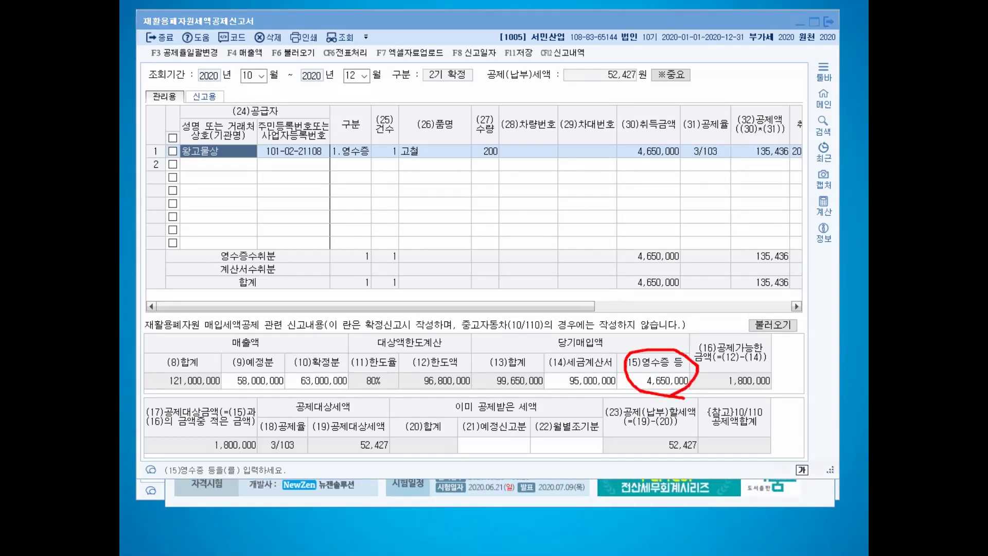
mouse_move(760, 356)
mouse_down()
mouse_move(767, 391)
mouse_move(318, 385)
mouse_move(257, 430)
mouse_move(246, 424)
mouse_up()
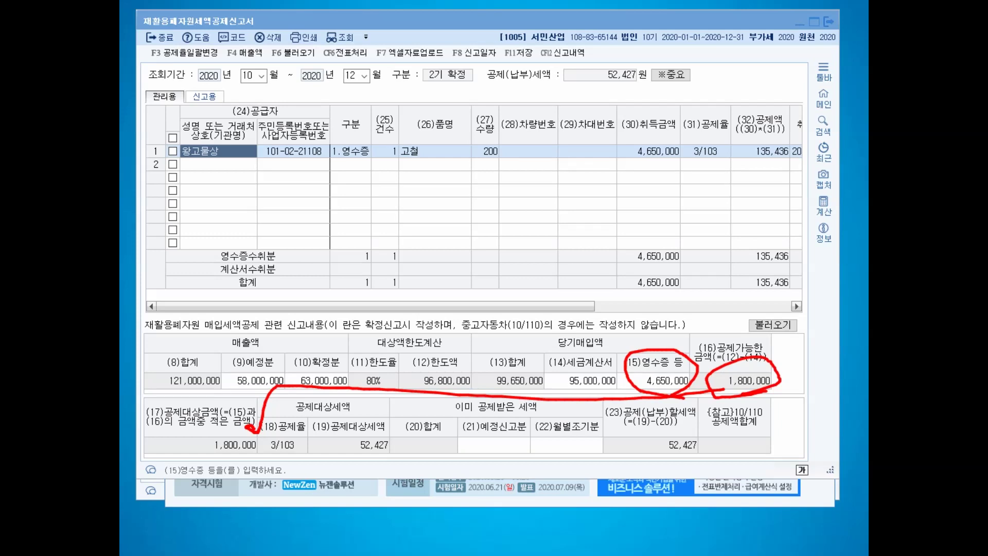
key(Escape)
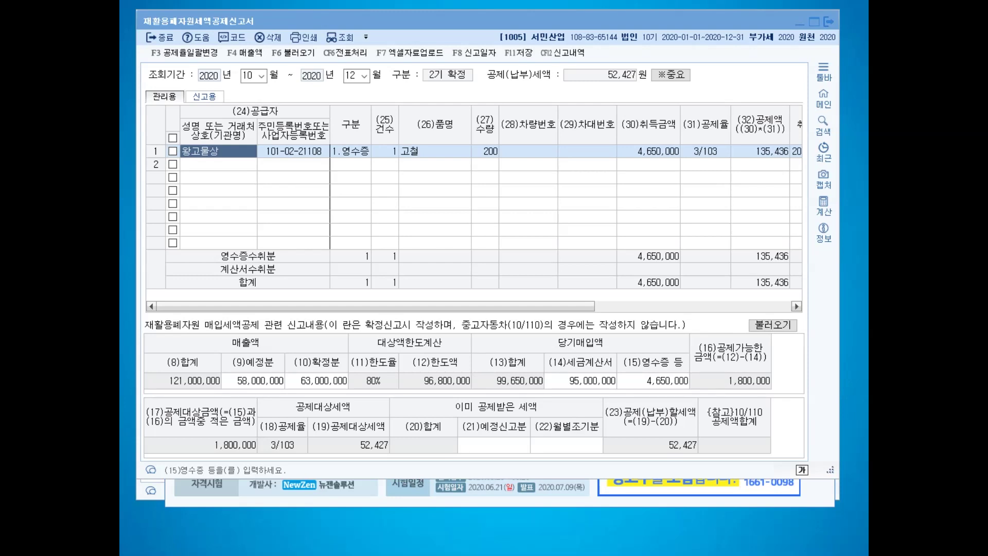
mouse_move(389, 455)
mouse_down()
mouse_move(356, 466)
mouse_move(390, 412)
mouse_move(384, 453)
mouse_up()
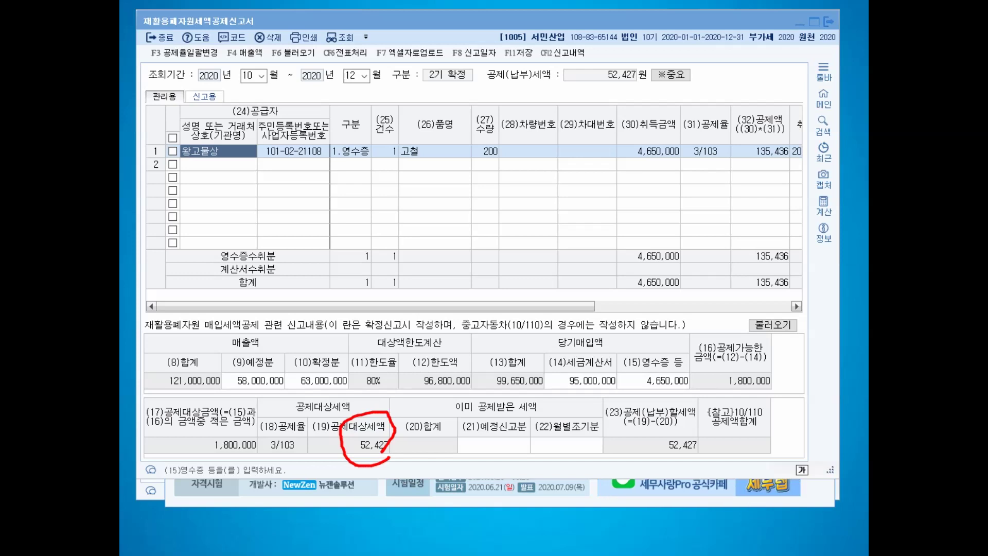
key(Escape)
key(F11)
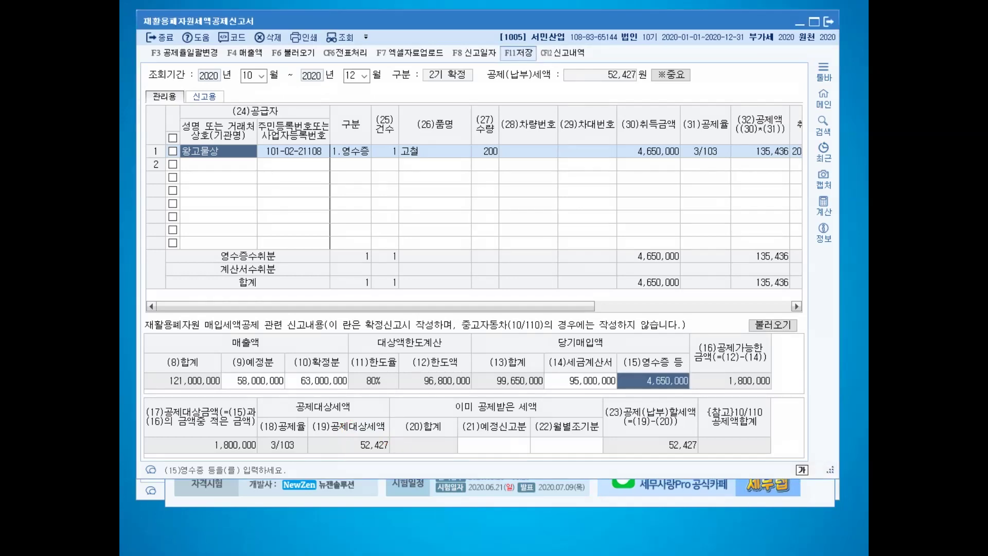